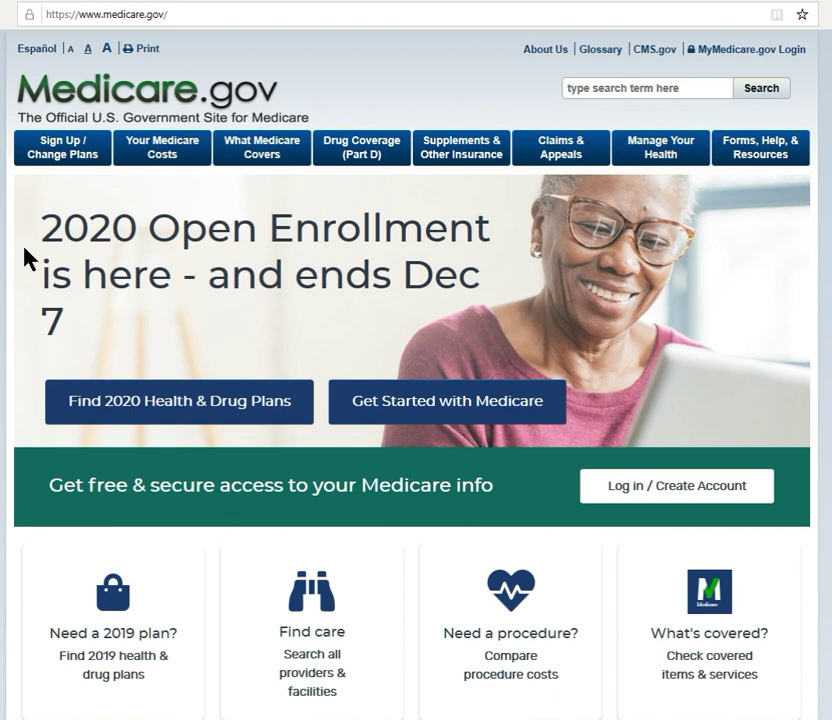
Open the 2020 health and drug plan finder and continue to the coverage questions without logging in
click(135, 416)
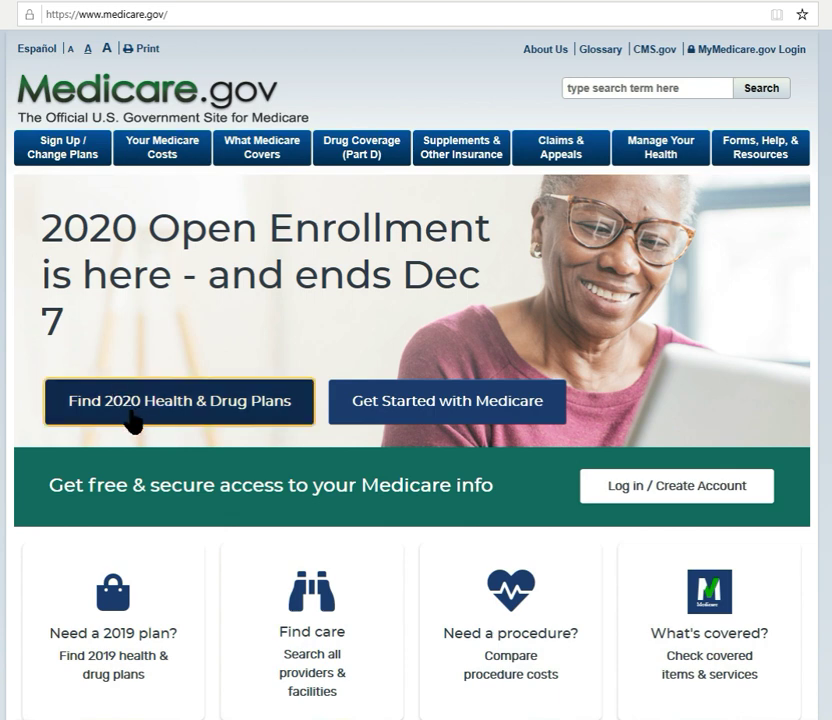
mouse_move(362, 150)
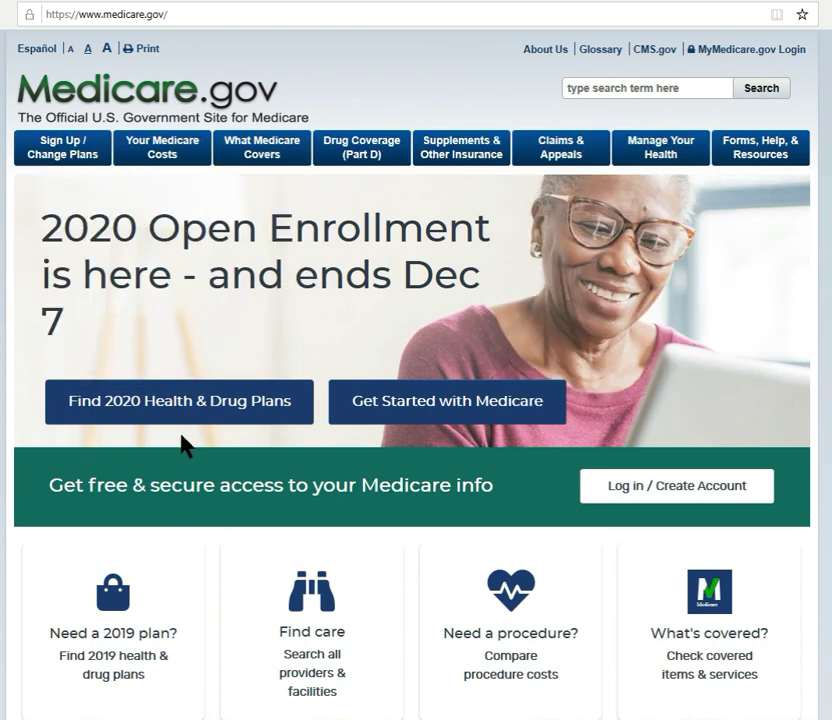
click(172, 428)
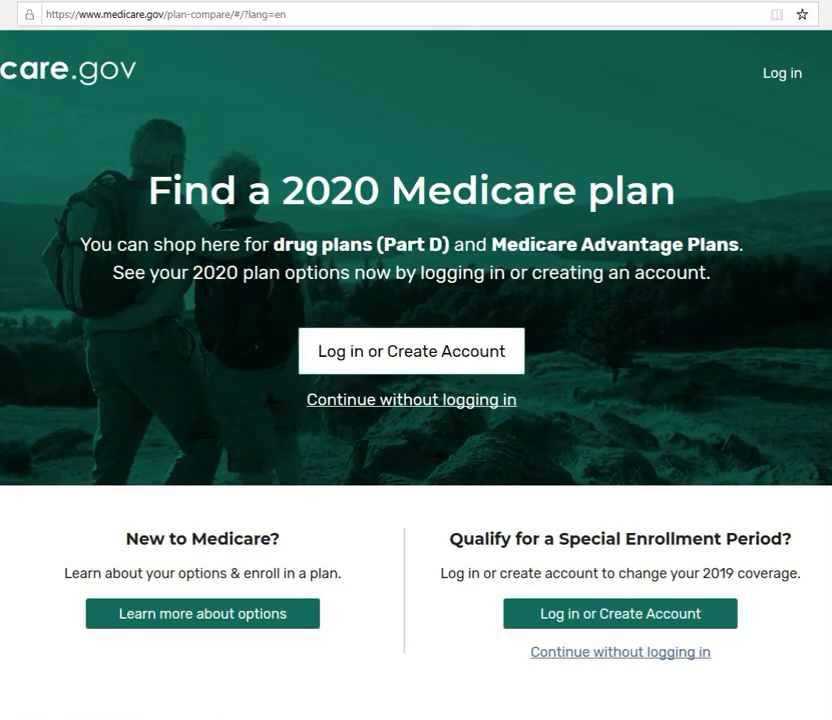
drag(831, 157, 829, 157)
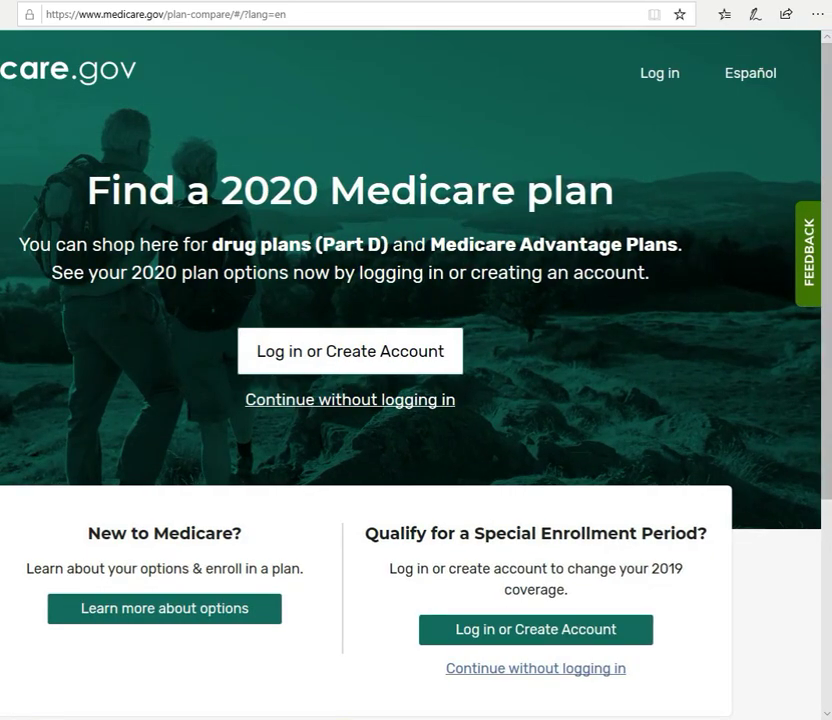
drag(0, 187, 0, 187)
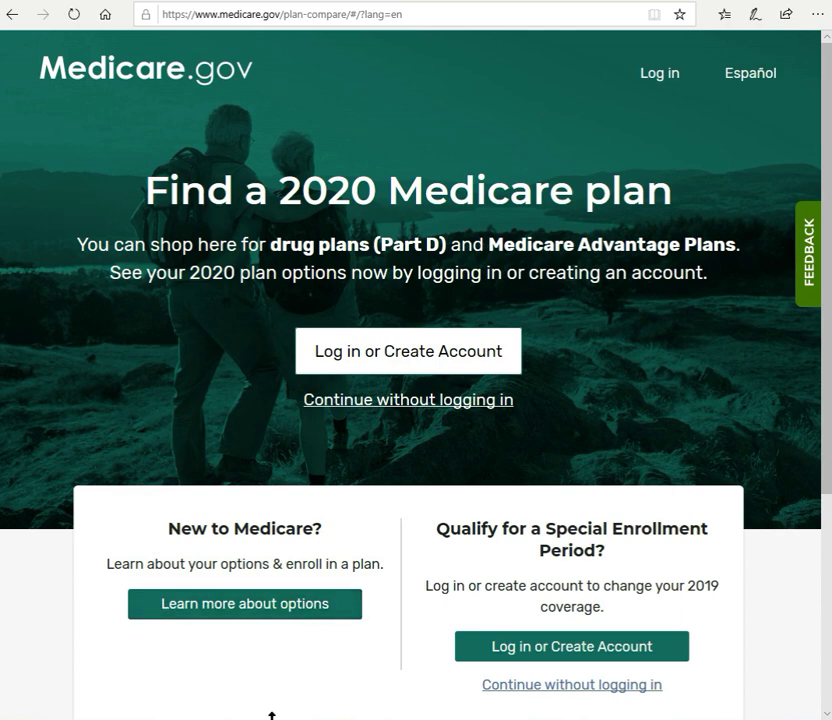
click(428, 401)
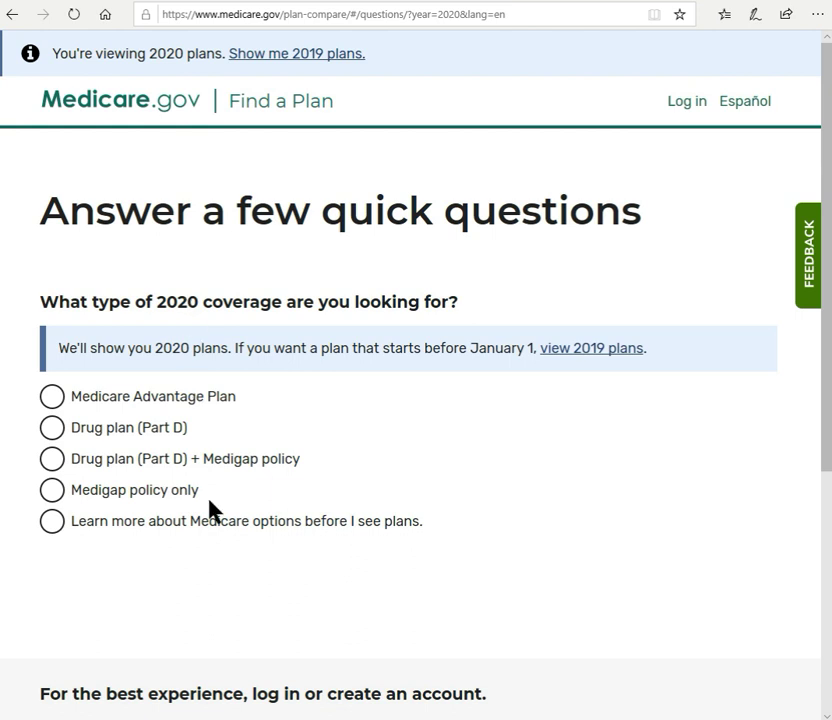
Choose Drug plan (Part D) as the type of 2020 coverage to look for
scroll(344, 446, down, 3)
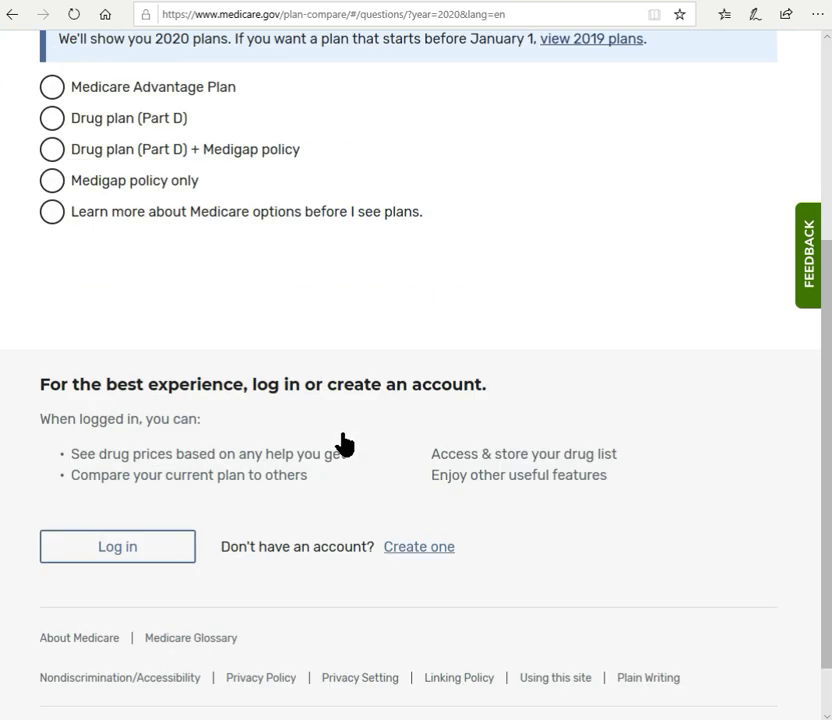
scroll(344, 445, up, 3)
click(55, 436)
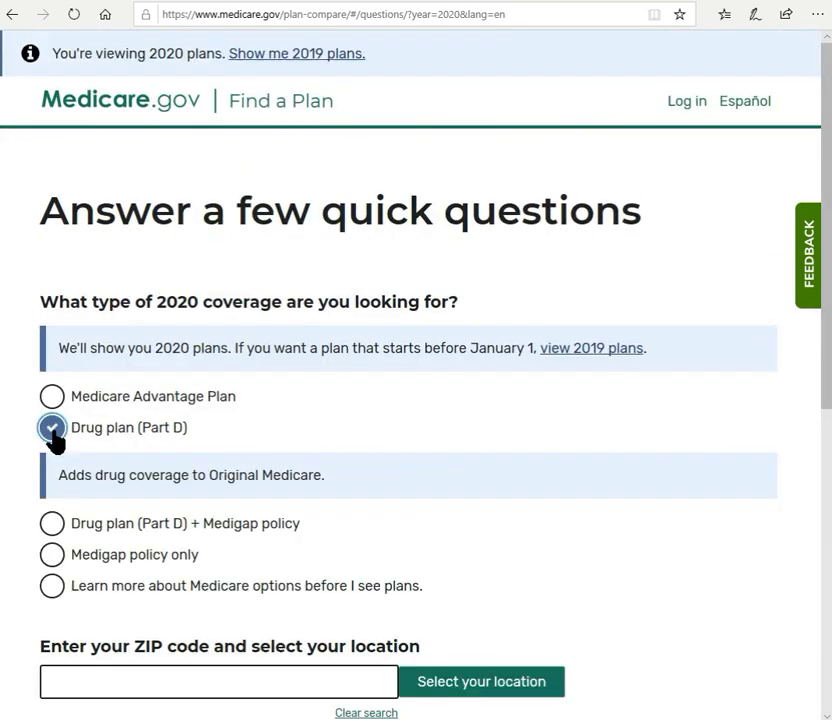
Enter ZIP code 78716 and select Travis, TX as the location
scroll(102, 472, down, 1)
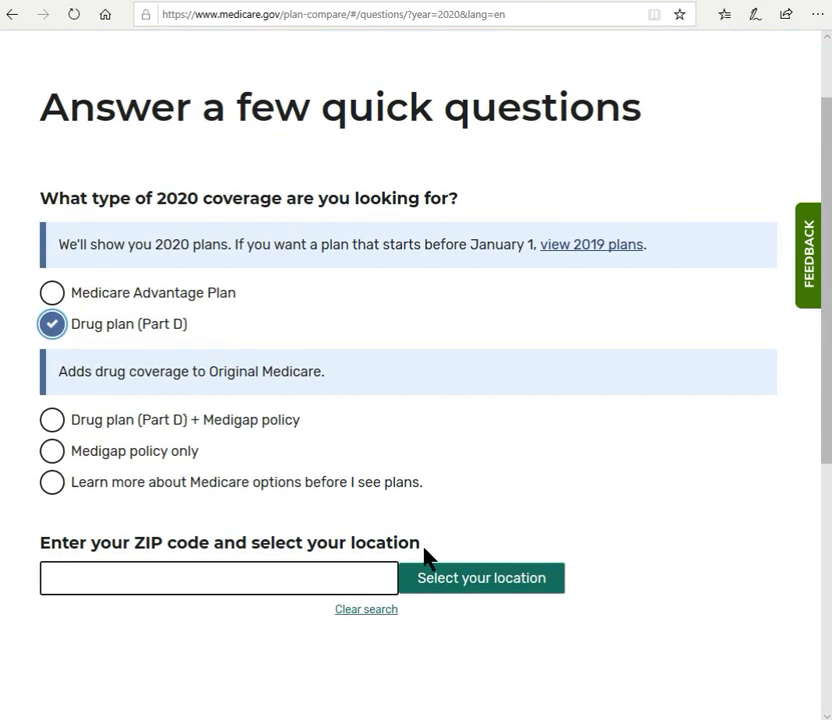
click(250, 575)
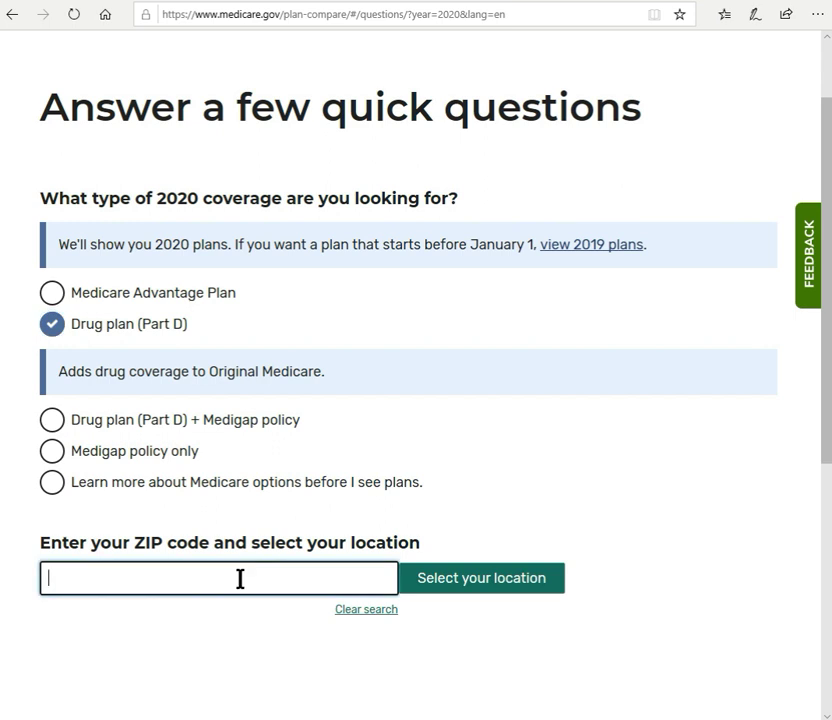
text(787)
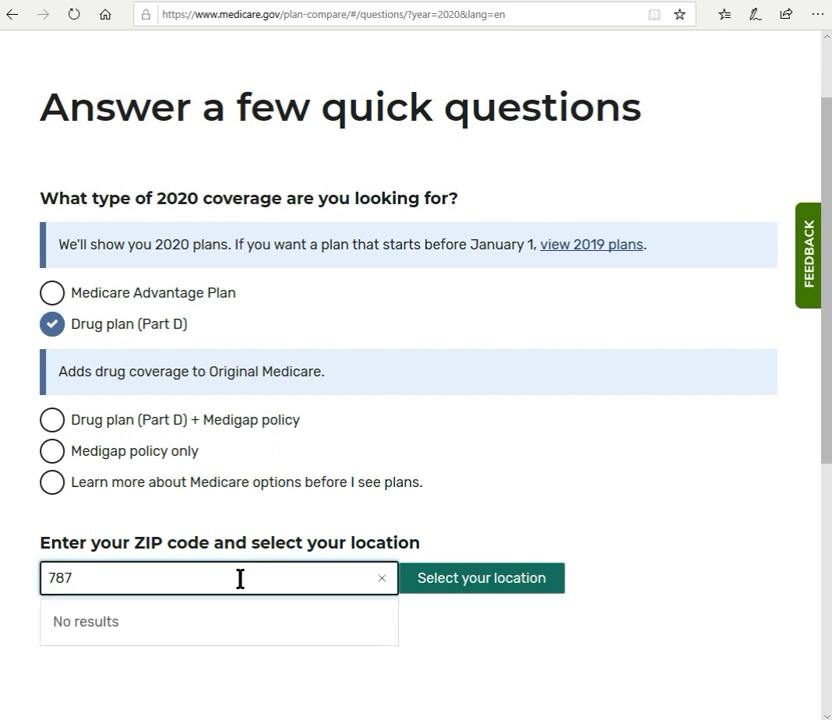
text(16, Travis, TX)
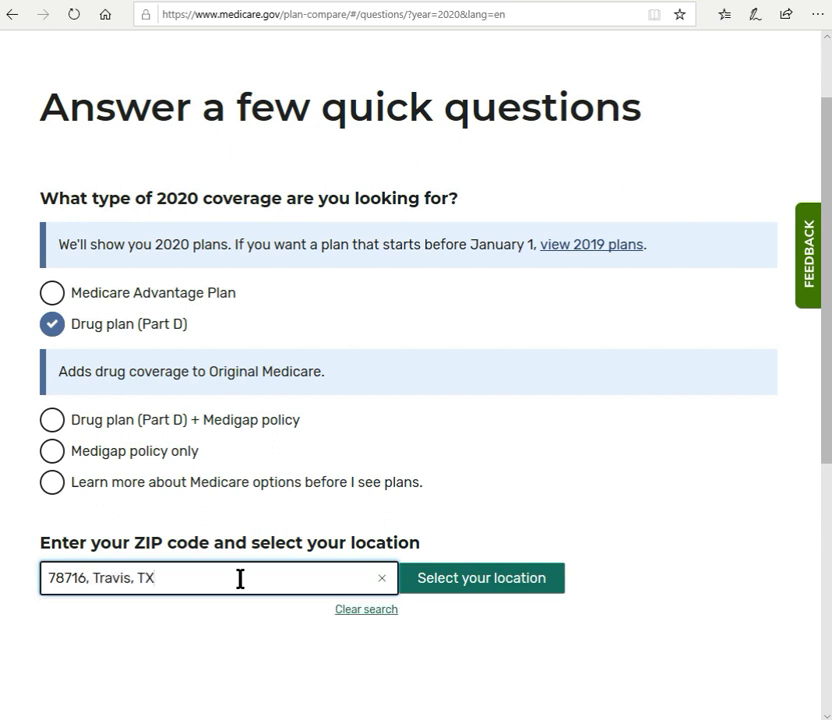
click(481, 594)
Answer that no help with costs comes from any of the listed programs and proceed to the search preferences
scroll(440, 628, down, 1)
scroll(441, 627, down, 3)
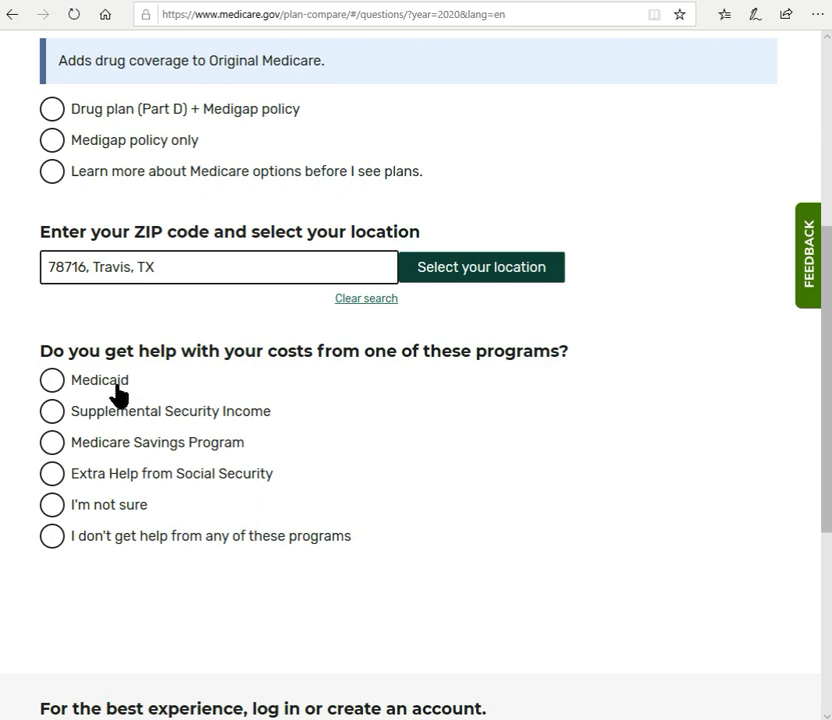
click(47, 543)
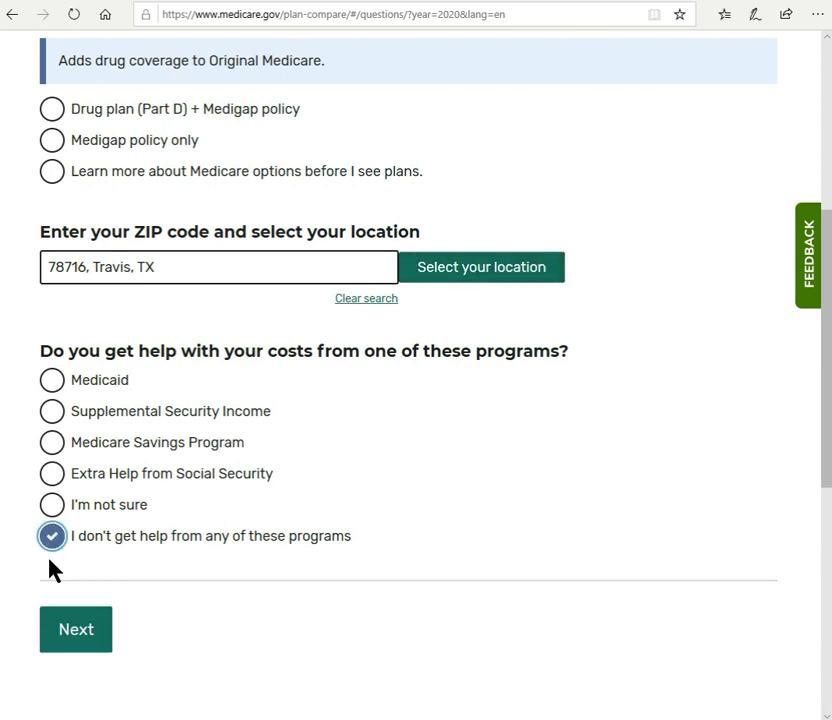
click(68, 630)
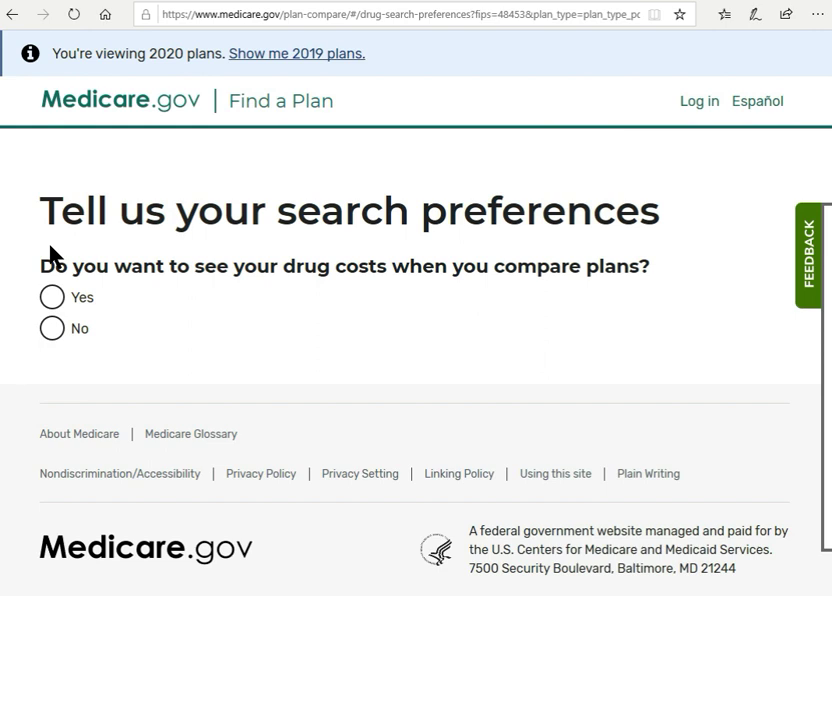
Choose to see drug costs when comparing plans, set prescriptions to be filled at a retail pharmacy, and proceed
click(56, 300)
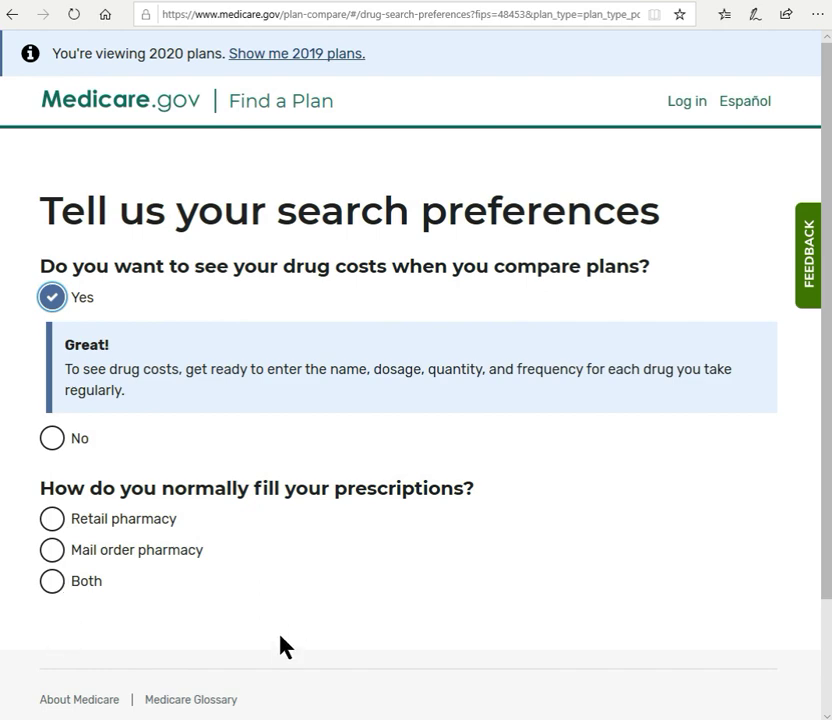
click(51, 519)
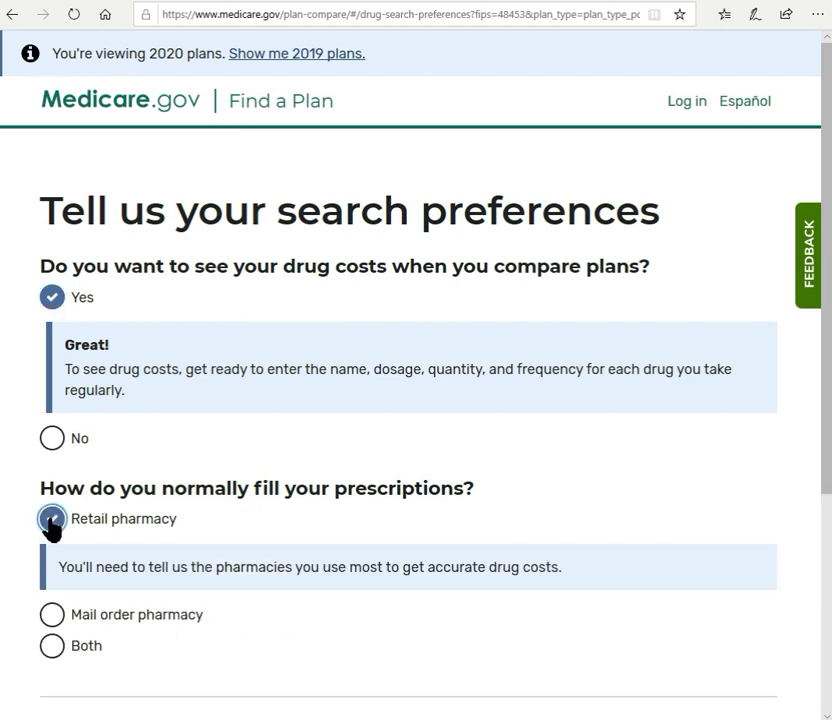
scroll(50, 529, down, 3)
click(60, 438)
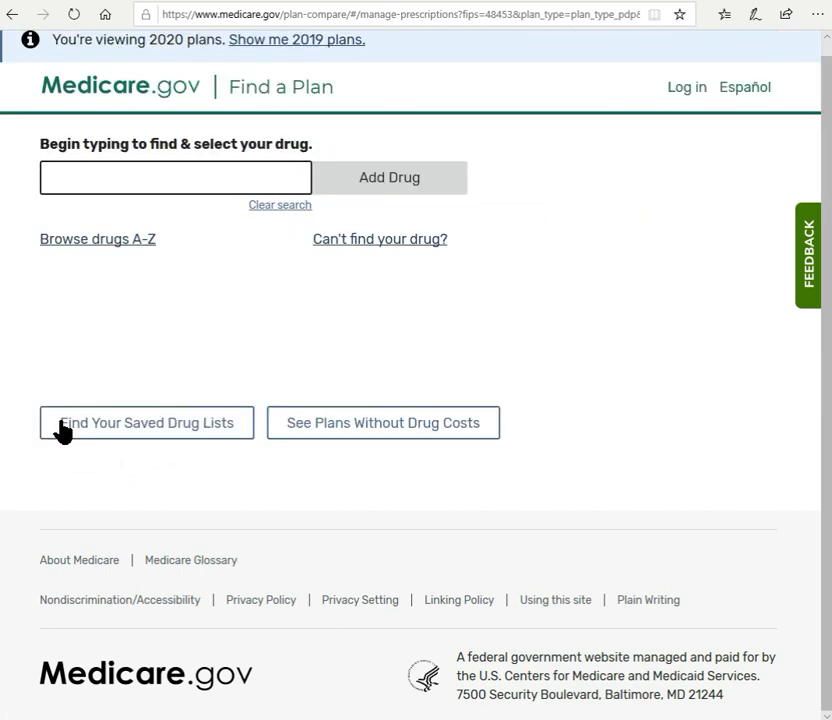
Find Simvastatin and add it to the drug list as a 20mg tablet, quantity 30, every month
click(90, 307)
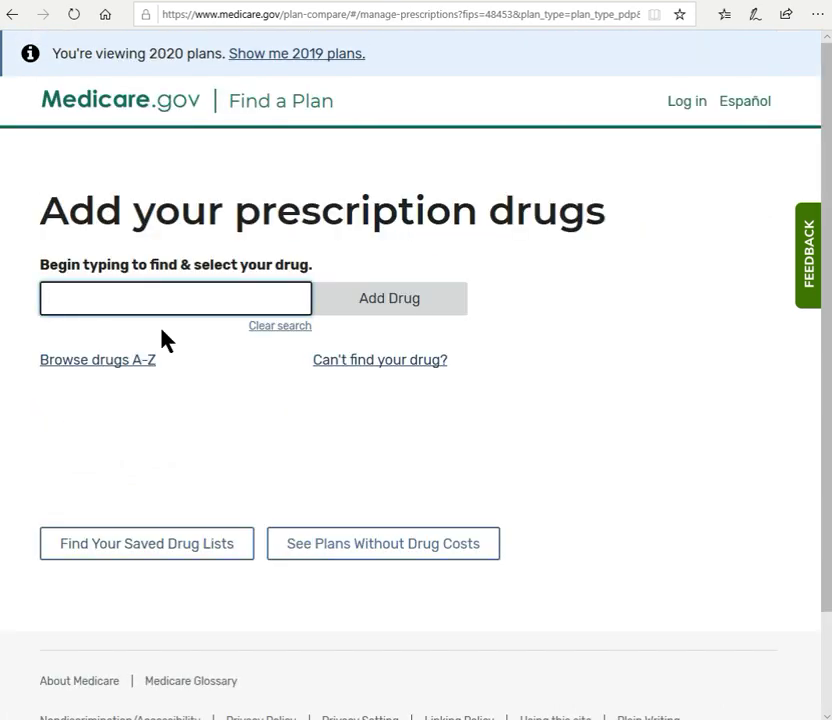
text(sa)
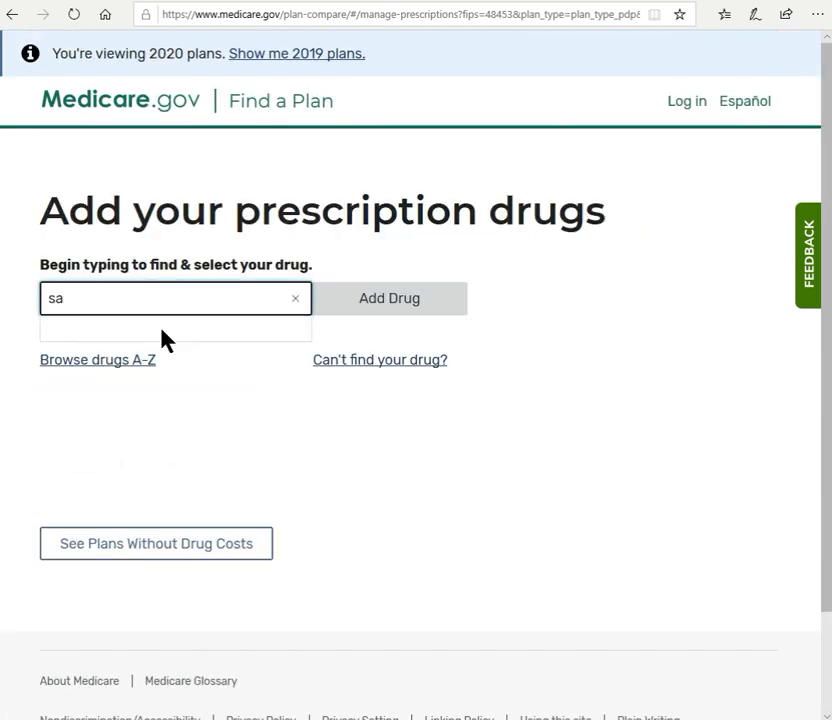
key(BackSpace)
text(imv)
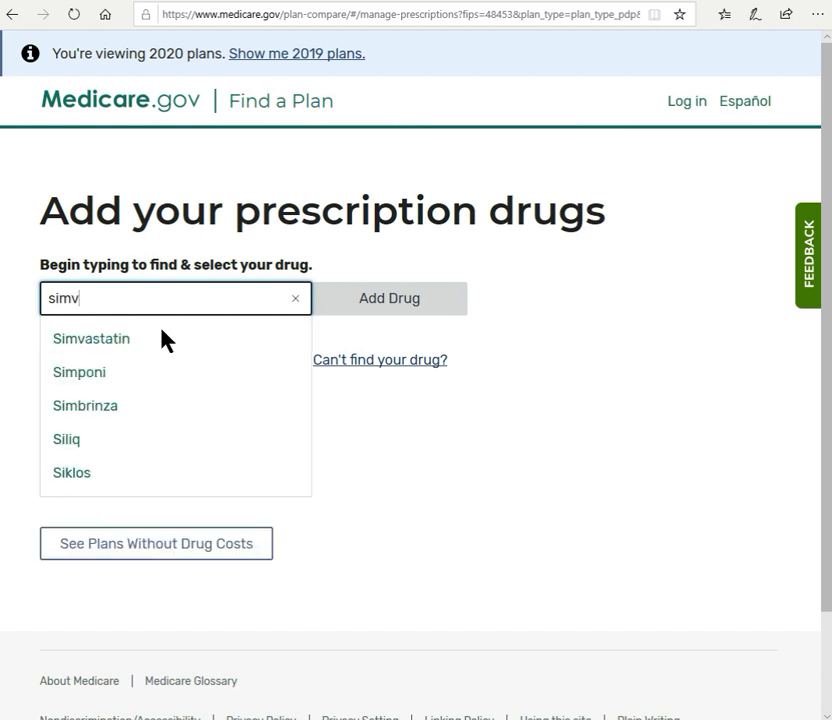
click(104, 337)
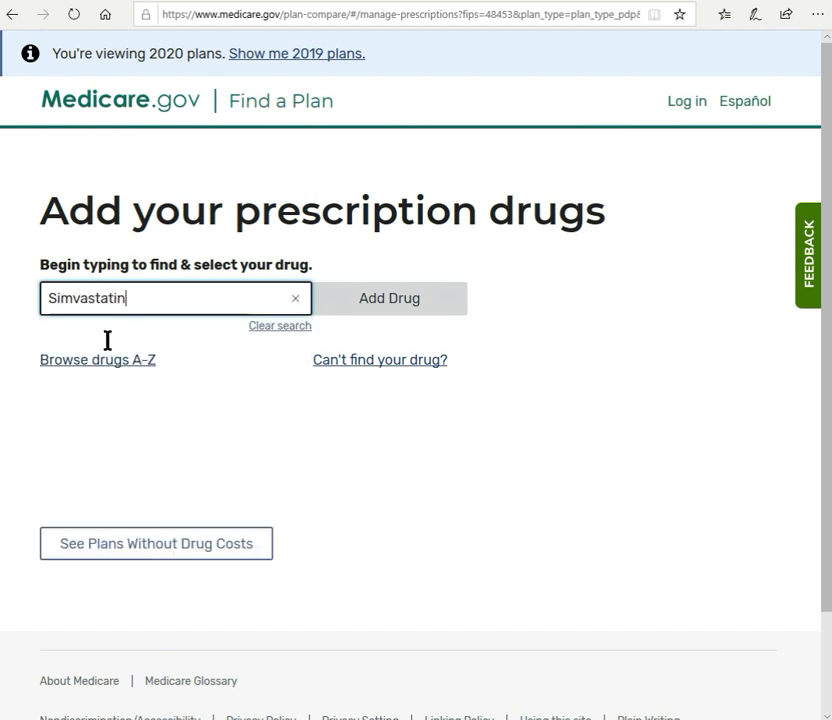
click(355, 312)
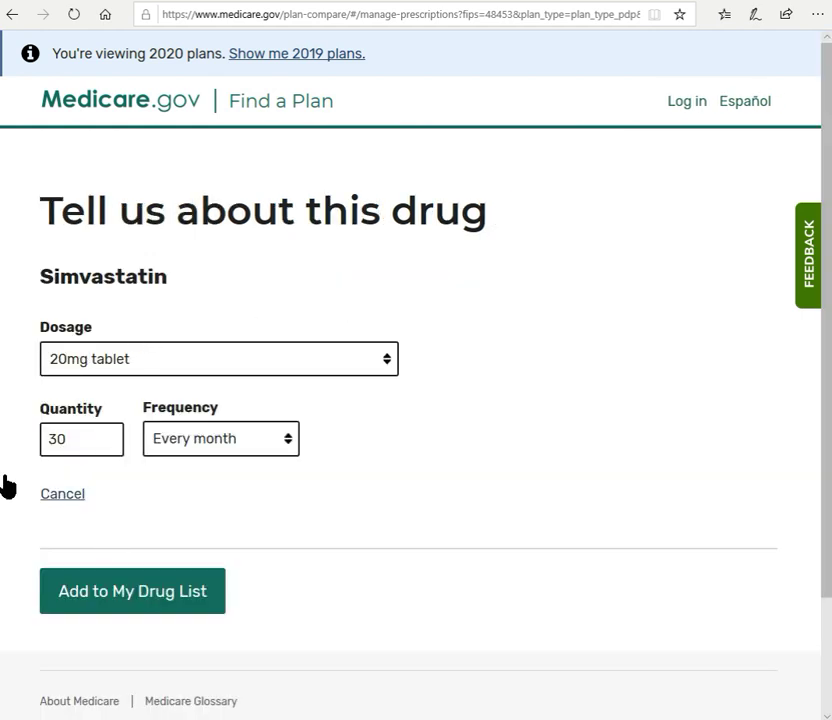
click(128, 608)
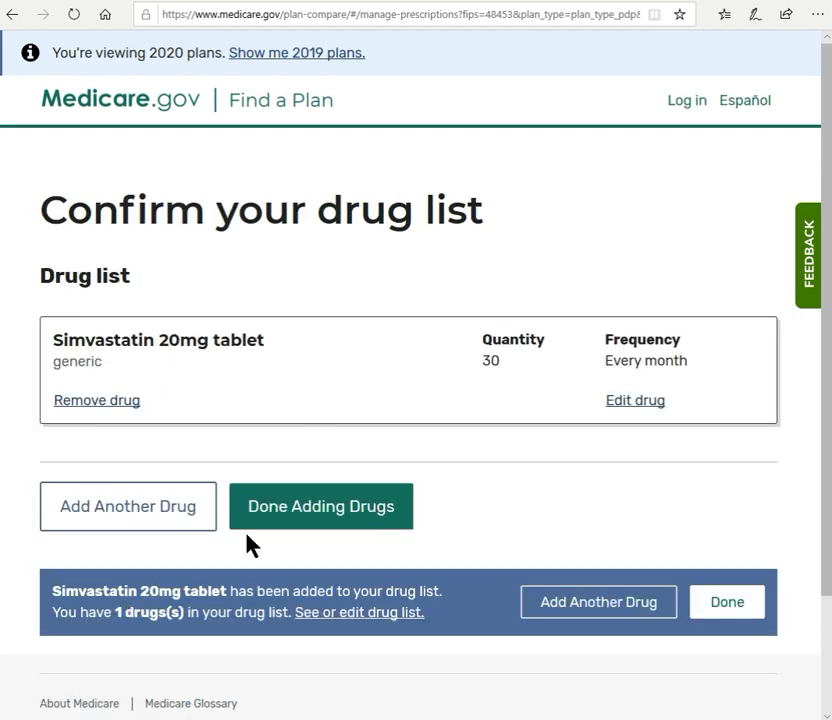
Add Invokana to the drug list as a 300mg tablet, quantity 30, every month
click(160, 520)
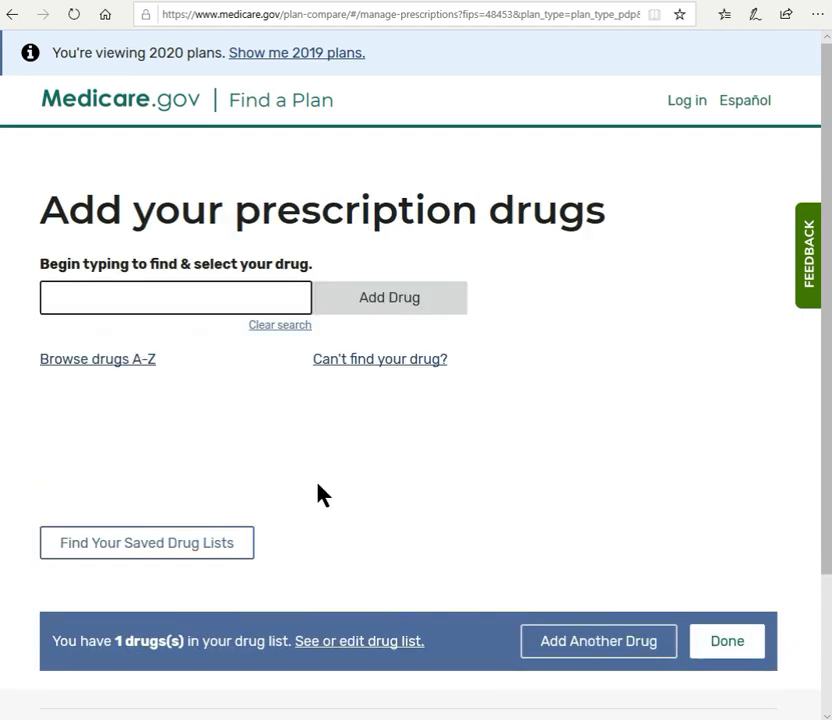
click(106, 308)
text(invok)
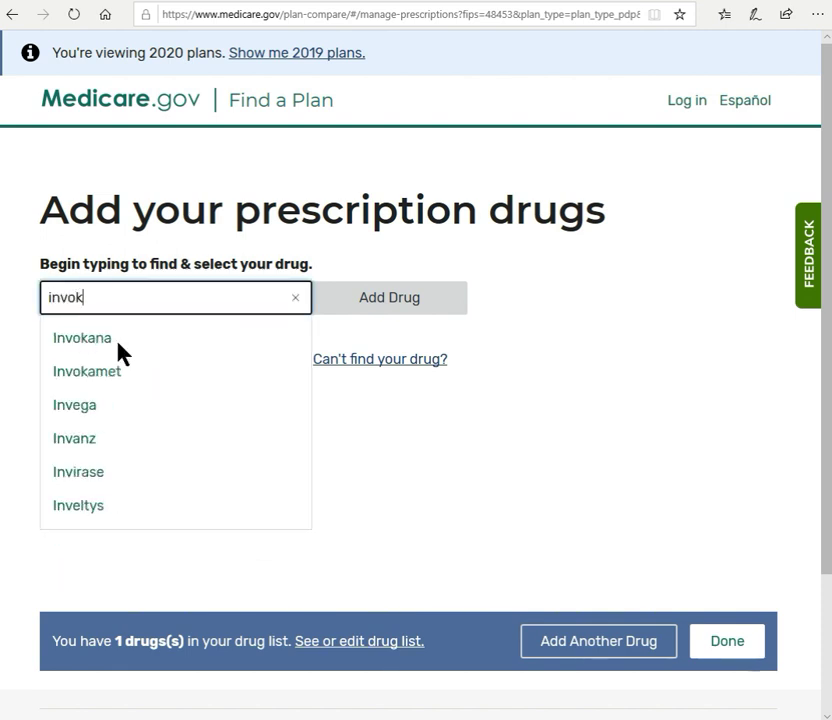
click(116, 350)
click(409, 306)
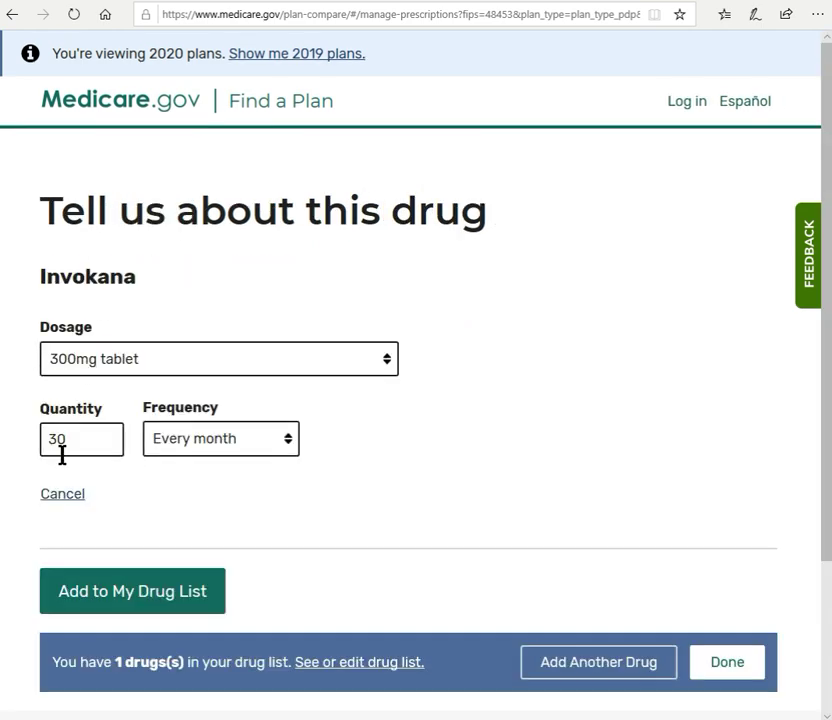
click(108, 609)
Add Losartan Potassium to the drug list as a 100mg tablet, quantity 30, every month
scroll(160, 630, down, 2)
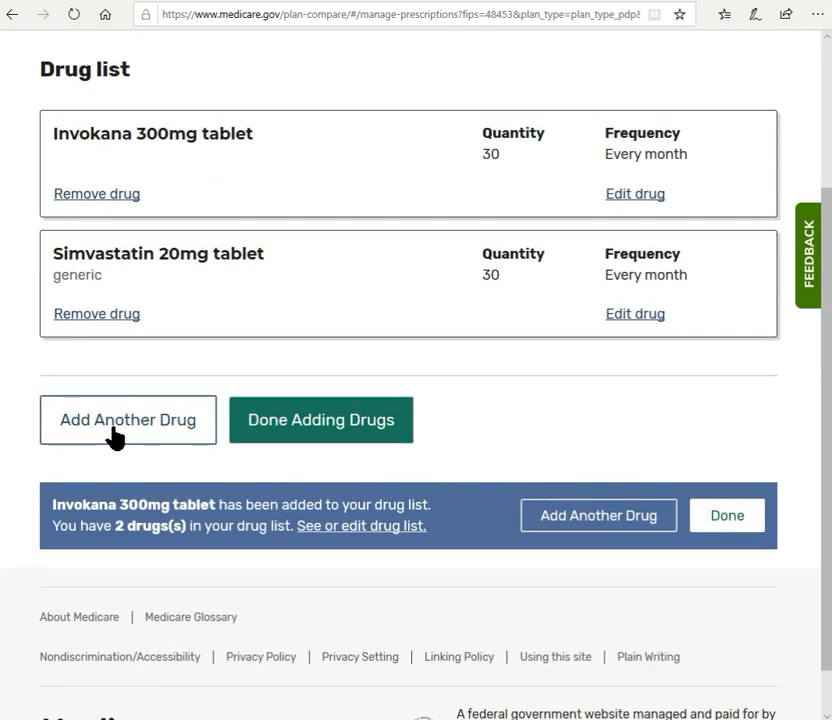
click(115, 440)
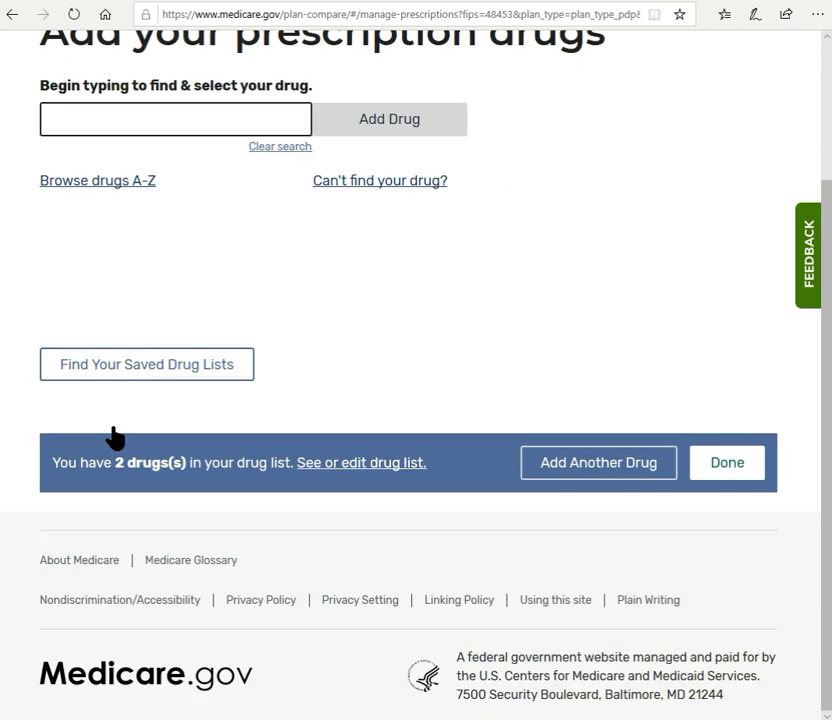
click(85, 123)
text(losarta)
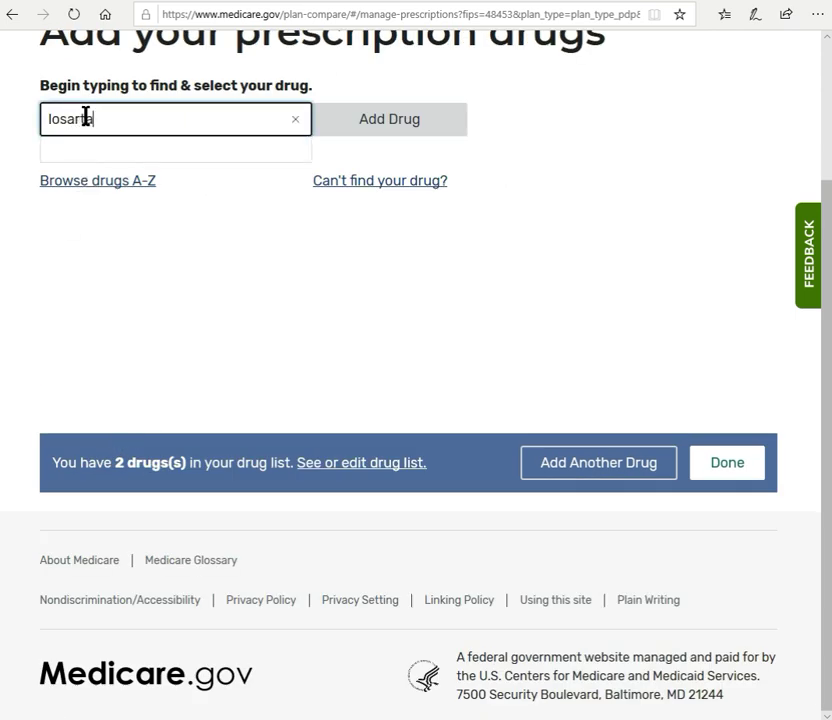
text(n)
click(106, 168)
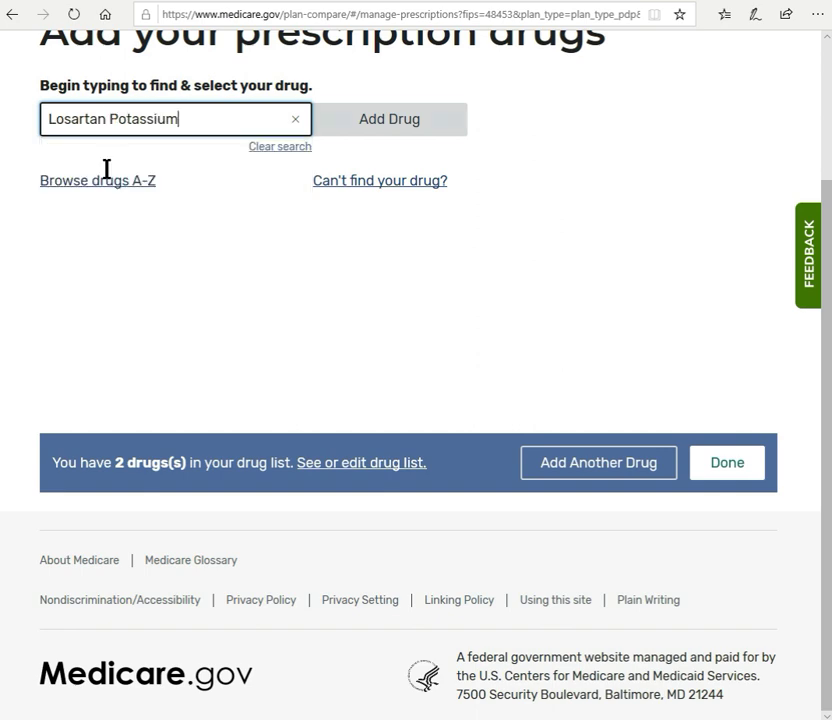
click(352, 130)
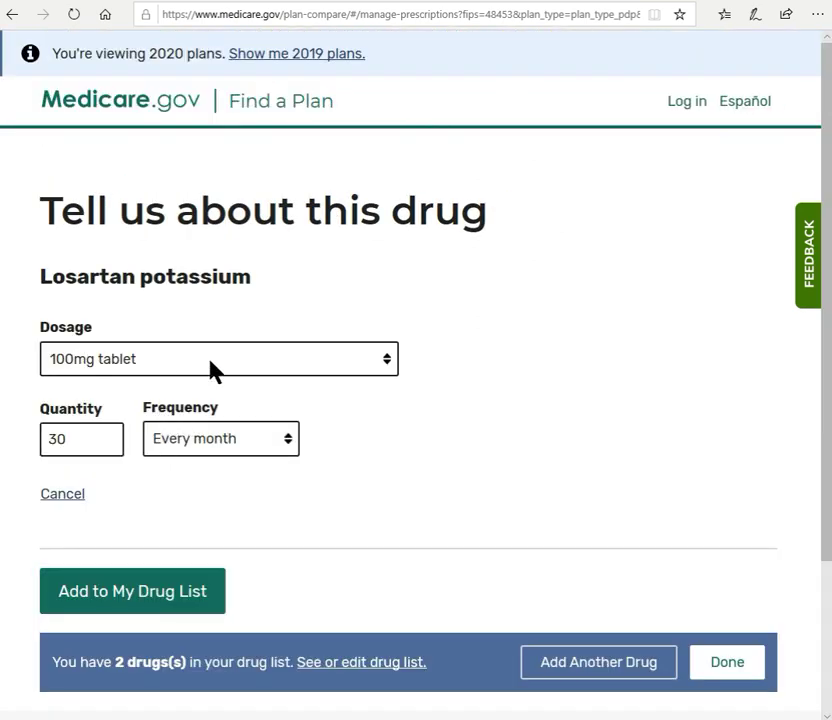
click(93, 614)
Review the dosage, quantity and frequency of each drug on the drug list
scroll(293, 451, down, 4)
scroll(191, 297, up, 4)
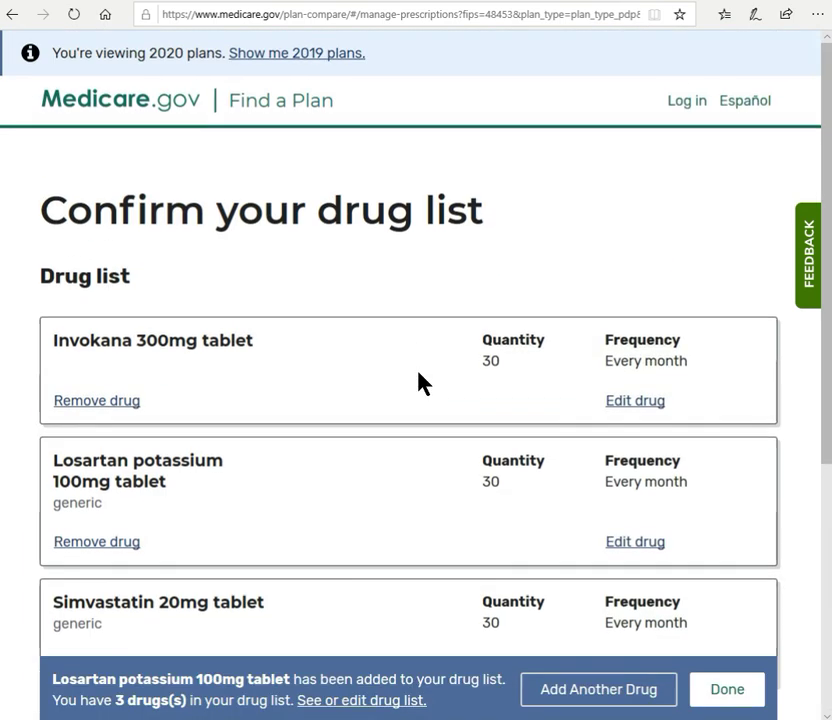
scroll(412, 355, down, 2)
scroll(409, 343, up, 1)
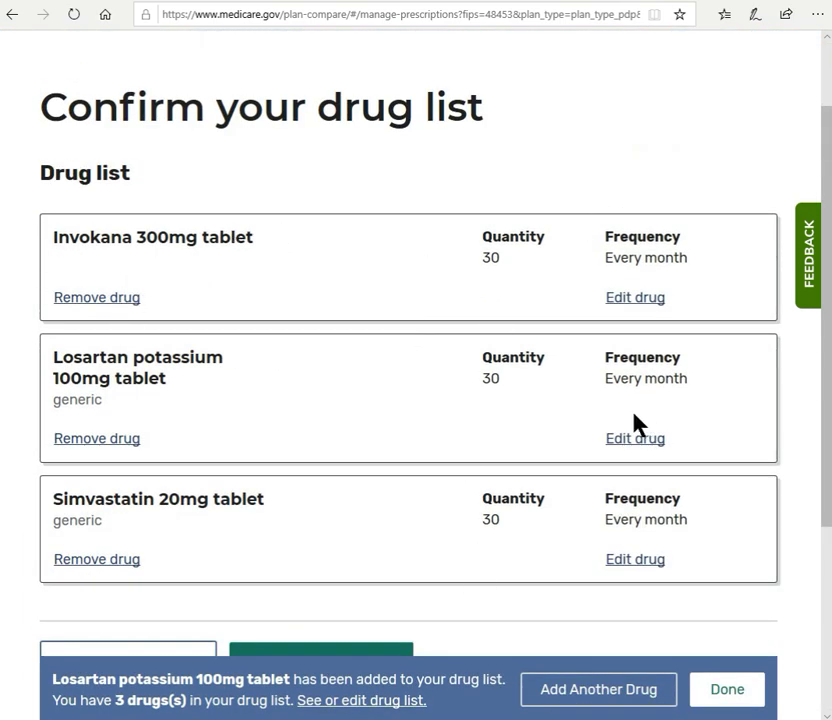
scroll(638, 425, down, 2)
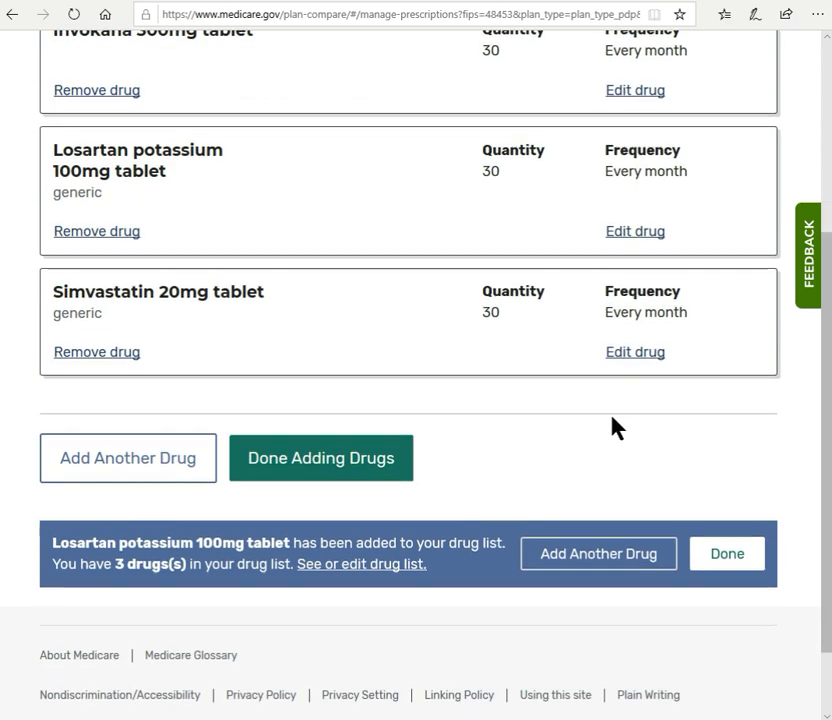
Finish the drug list and select CVS Pharmacy #07243, Randalls Pharmacy #2477 and HEB Pharmacy as the pharmacies
click(278, 474)
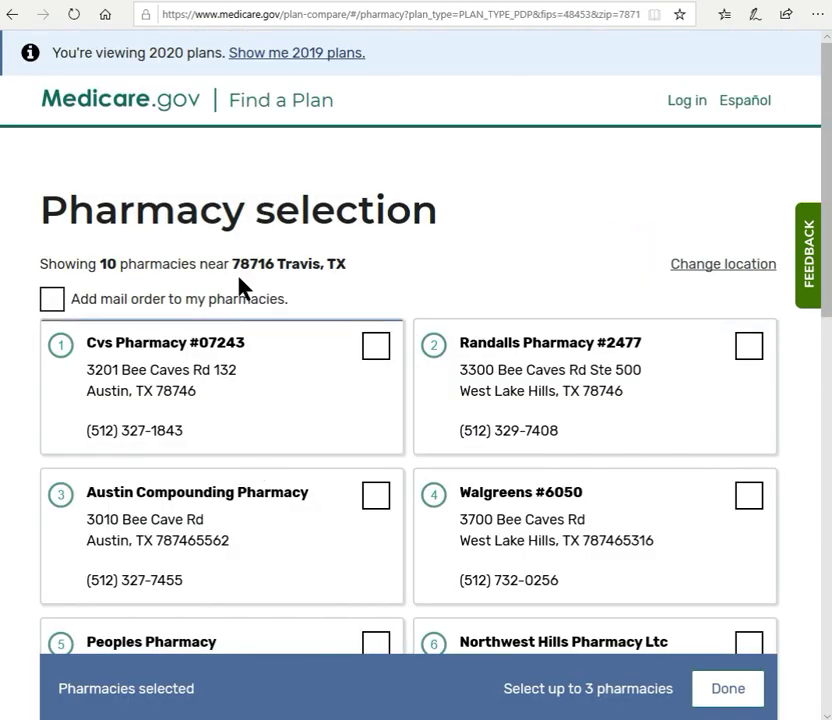
scroll(374, 255, down, 1)
scroll(372, 255, down, 8)
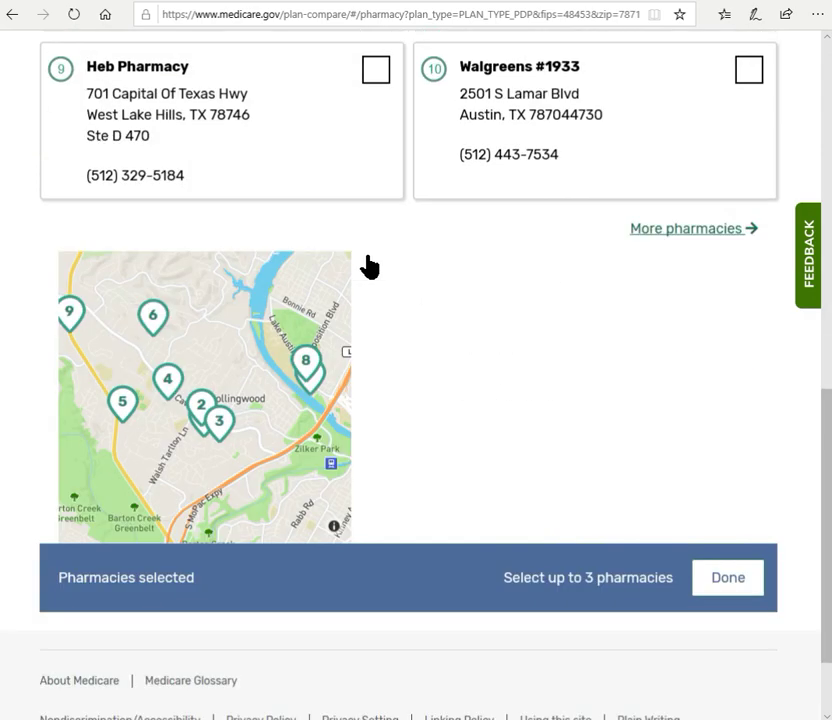
scroll(369, 266, up, 1)
scroll(368, 266, up, 8)
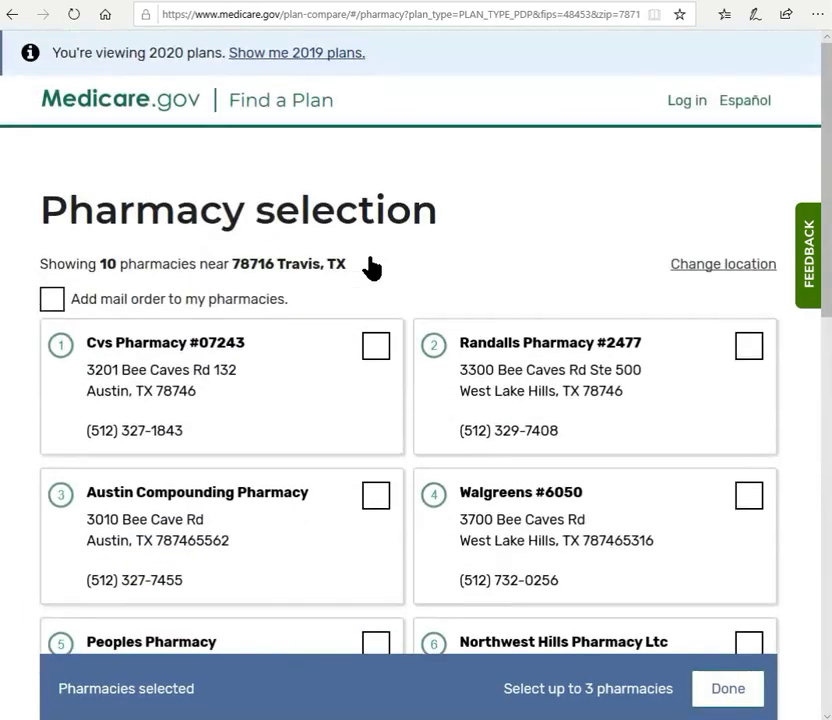
click(377, 358)
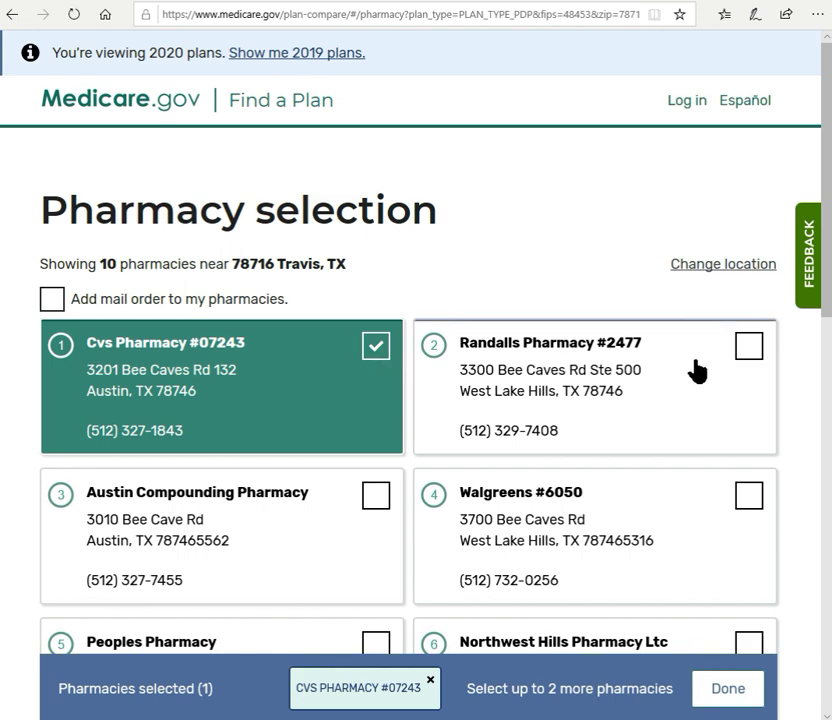
click(750, 347)
scroll(752, 350, down, 7)
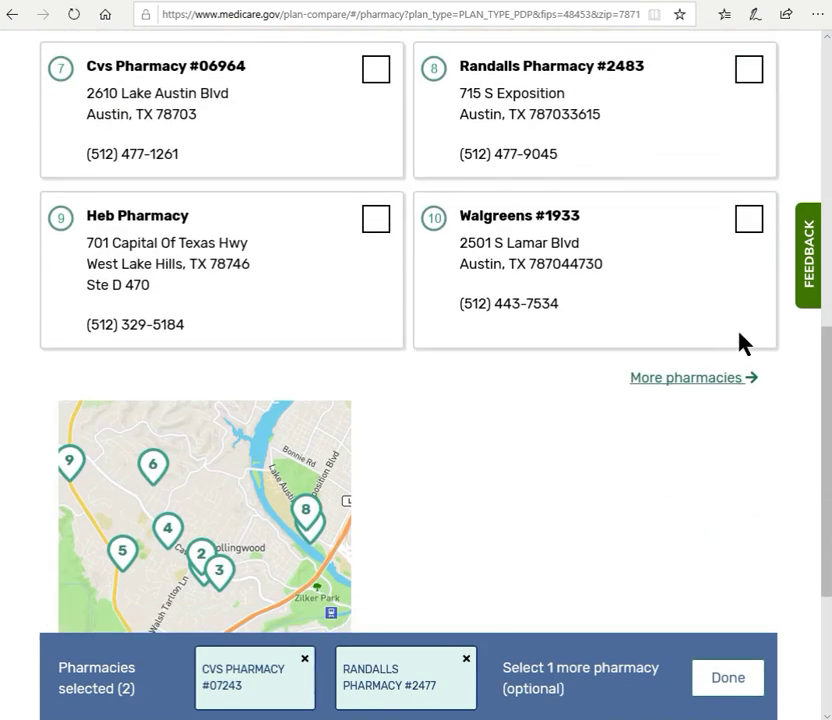
click(375, 220)
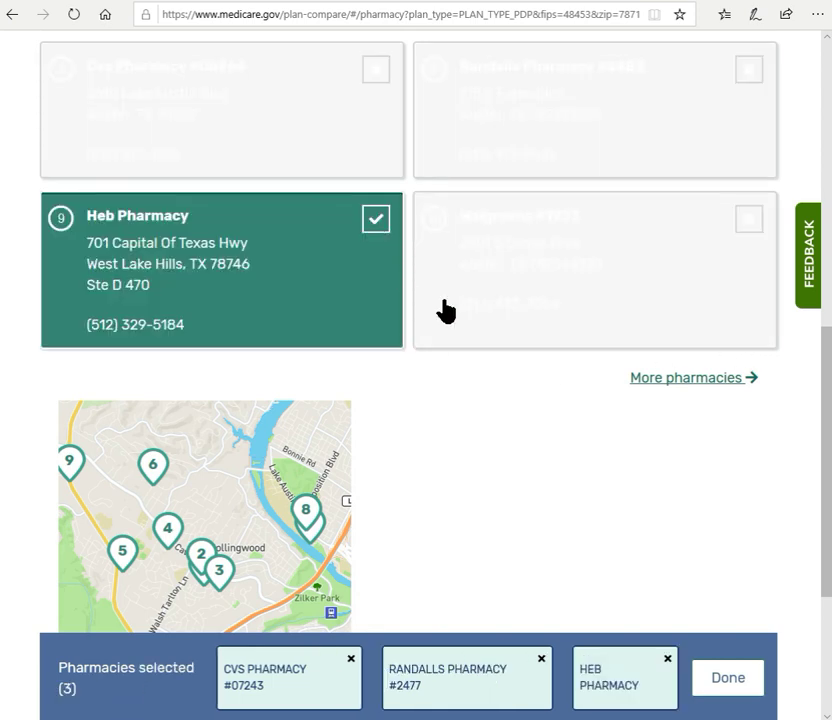
Review and confirm the pharmacy selection without adding mail order to show the available prescription drug plans
scroll(448, 311, up, 5)
scroll(450, 312, up, 2)
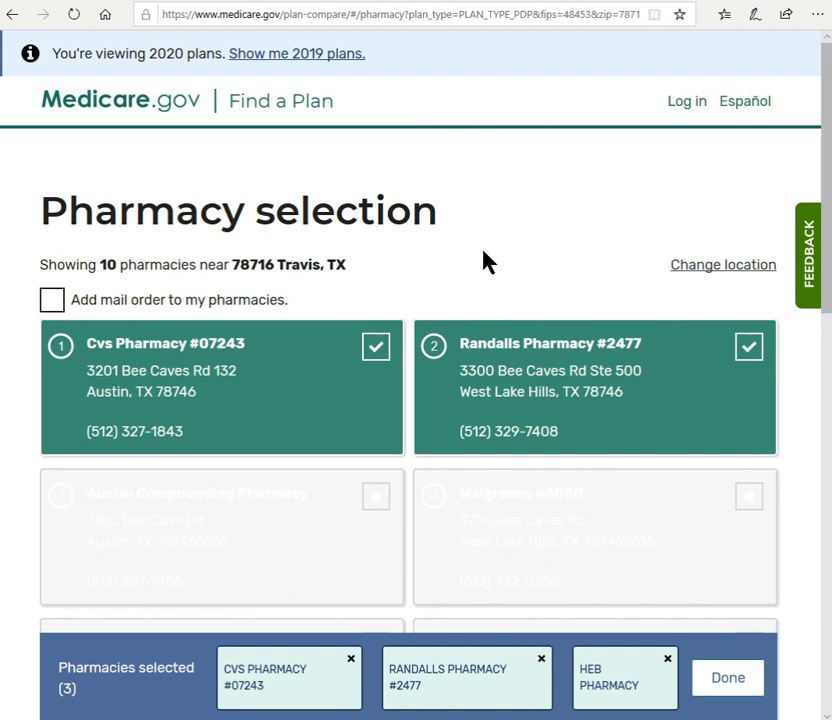
scroll(483, 262, down, 10)
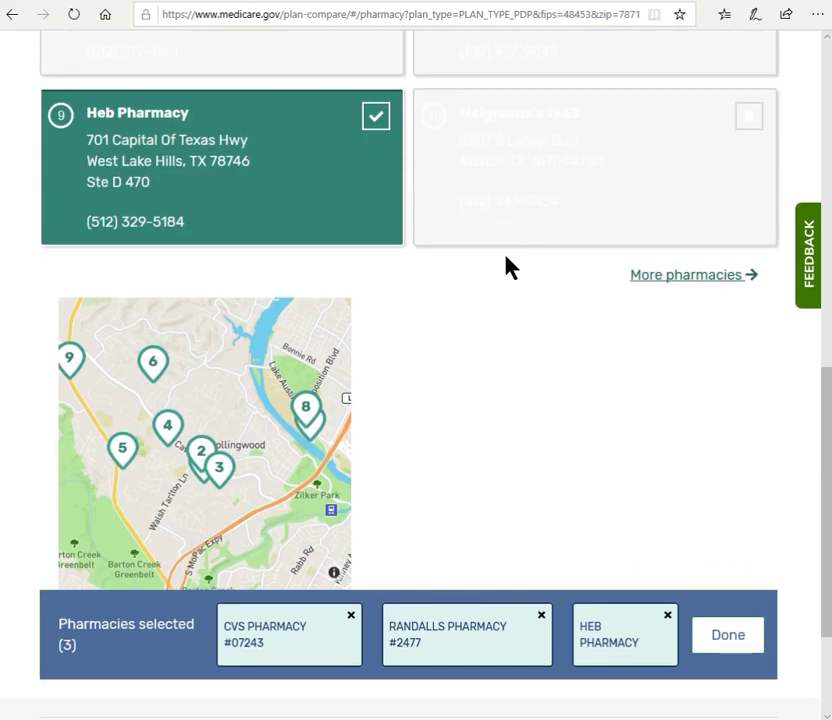
scroll(548, 284, up, 6)
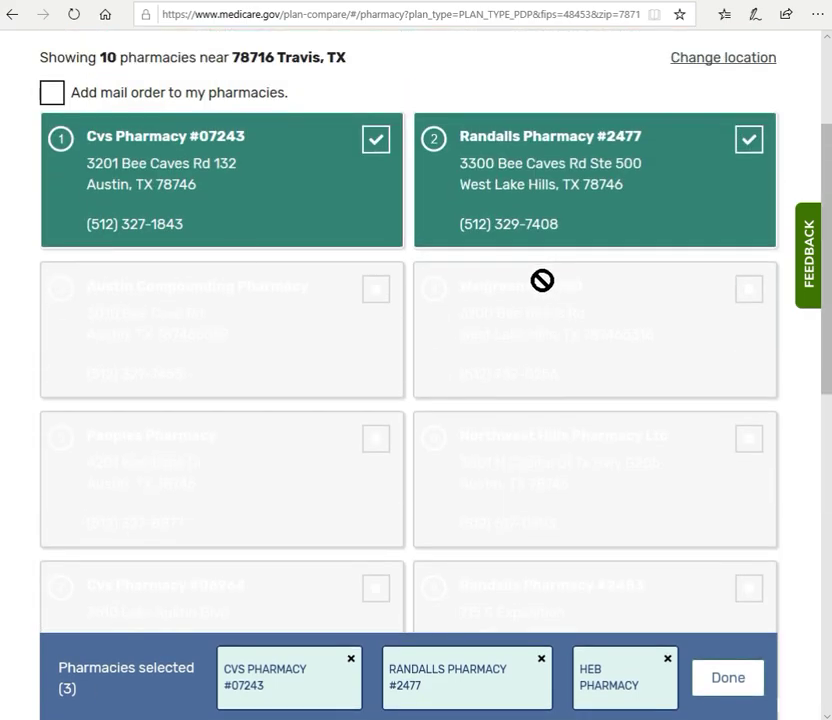
scroll(544, 373, down, 8)
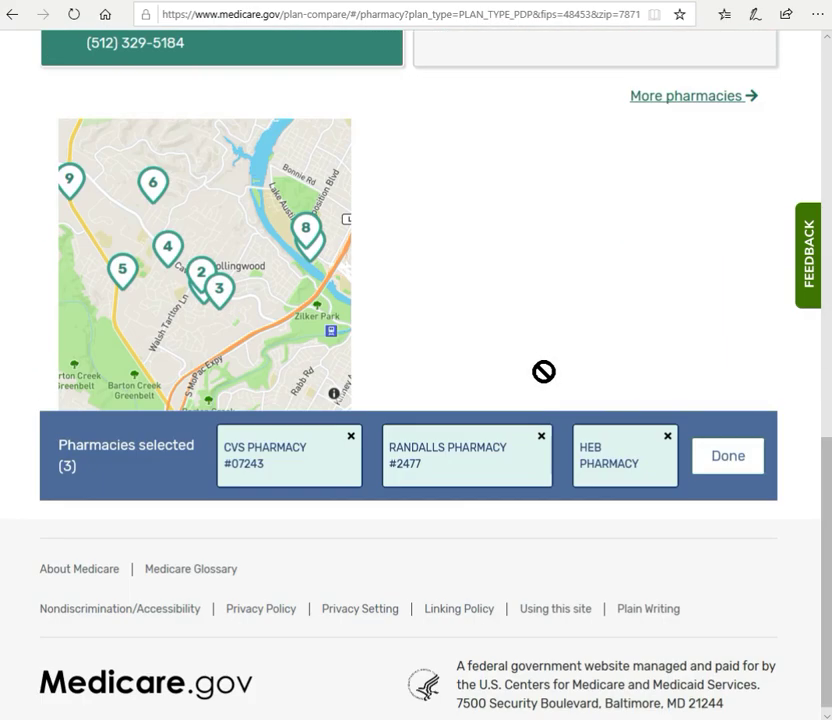
click(731, 460)
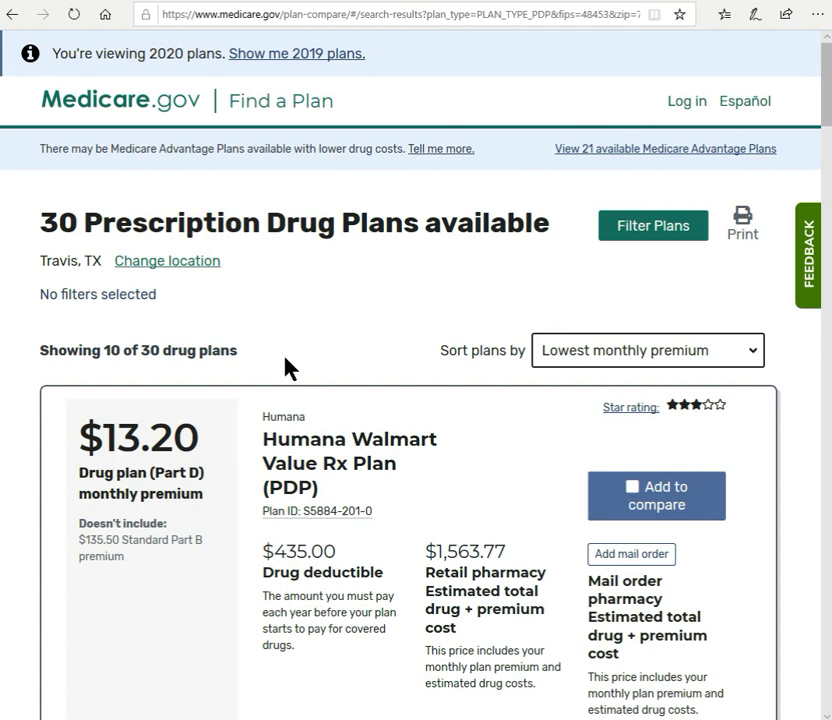
Add the WellCare Value Script (PDP) and Humana Walmart Value Rx Plan (PDP) from the results to the plan comparison
scroll(260, 341, down, 1)
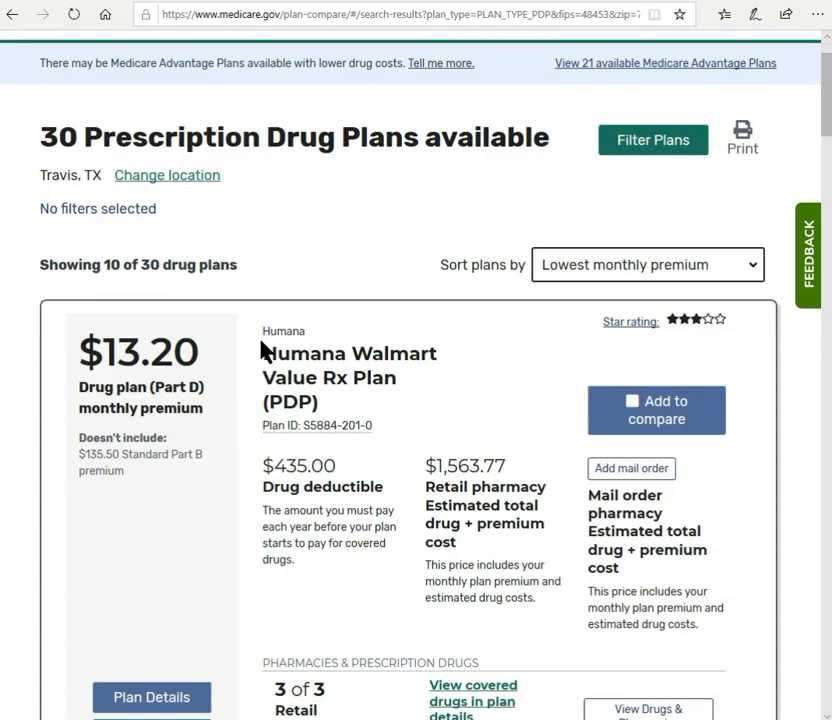
scroll(264, 350, down, 1)
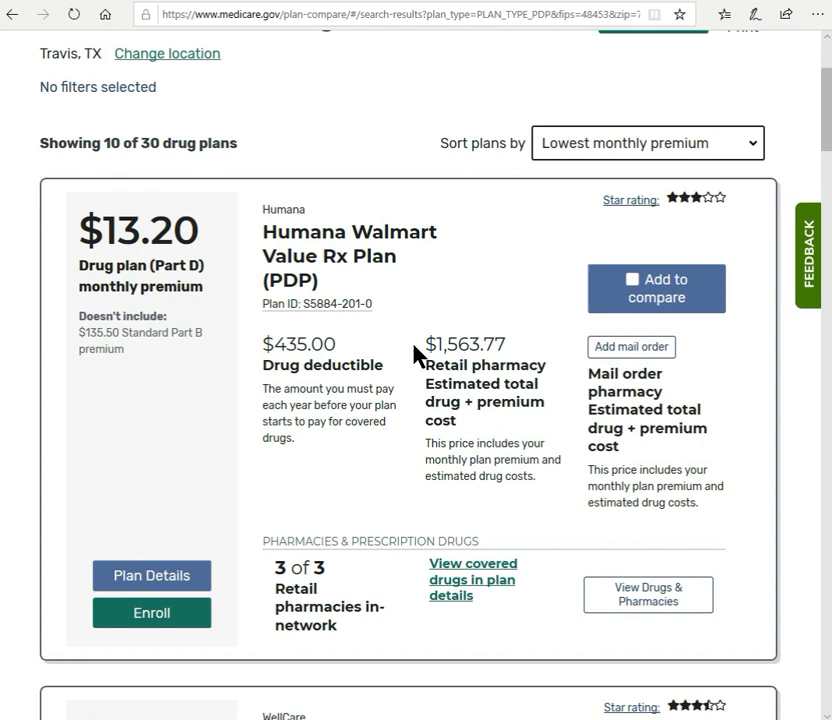
scroll(538, 357, down, 3)
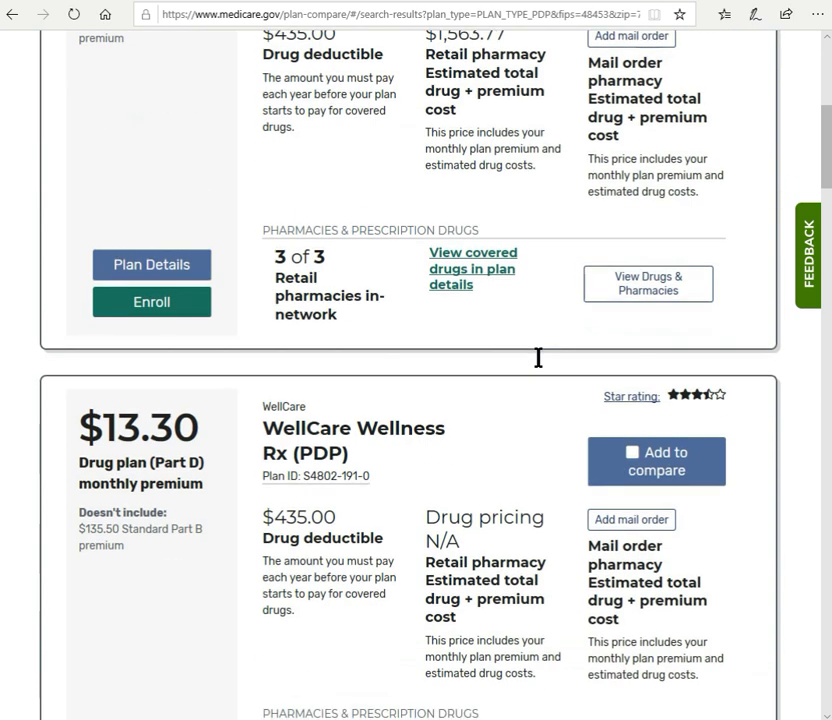
scroll(538, 357, down, 3)
scroll(316, 340, down, 4)
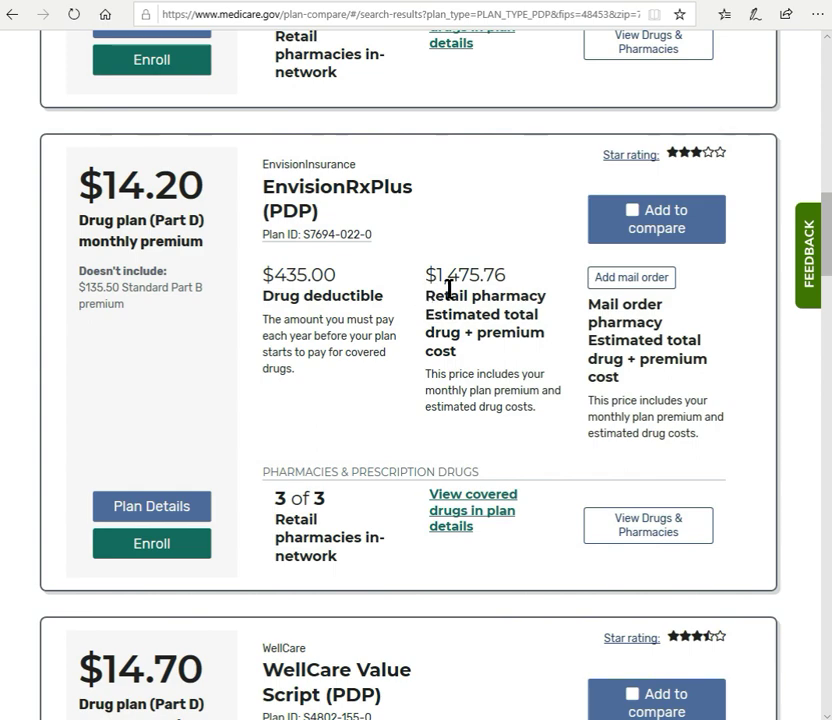
scroll(443, 289, down, 4)
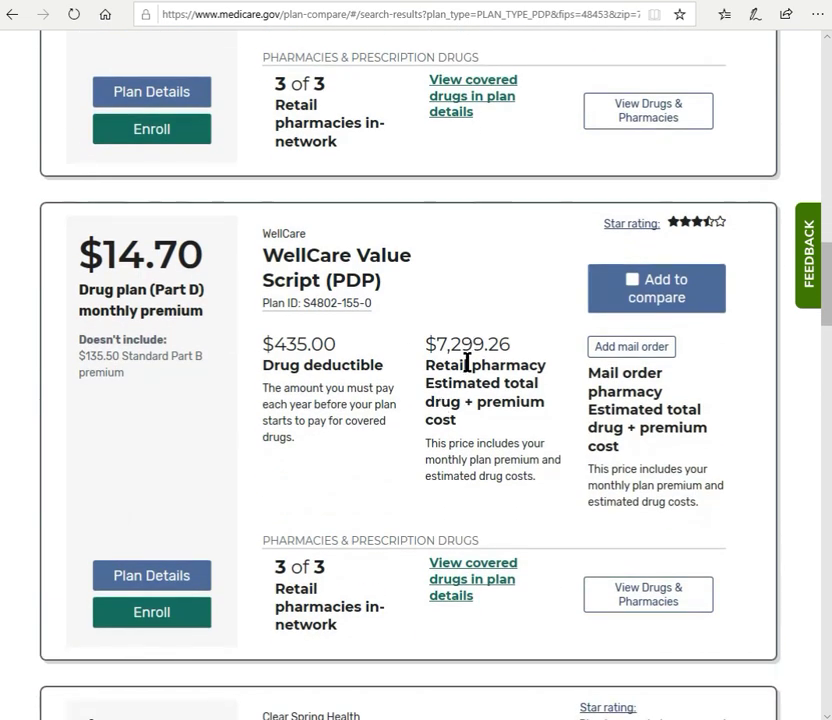
click(634, 291)
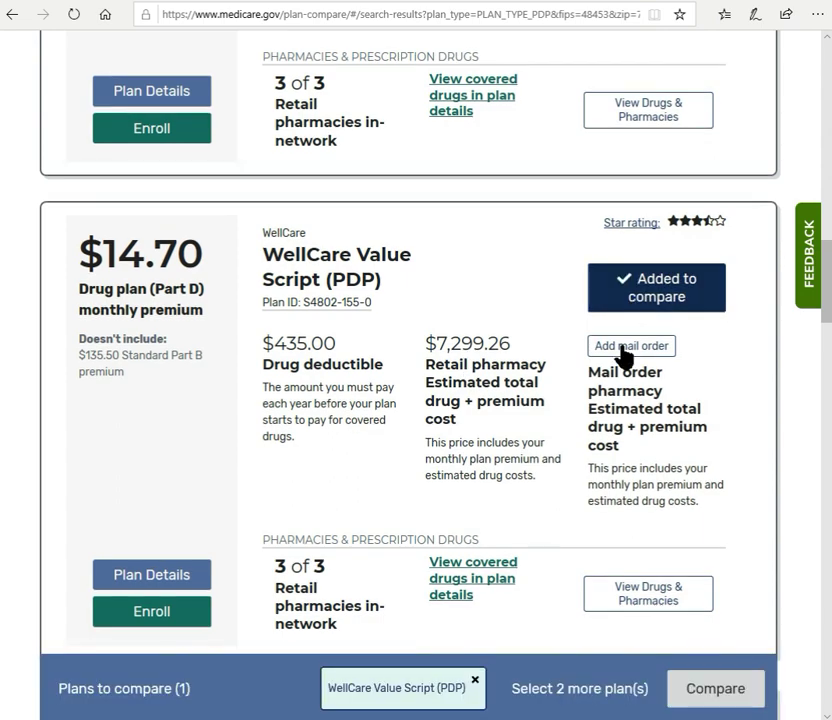
scroll(601, 373, up, 5)
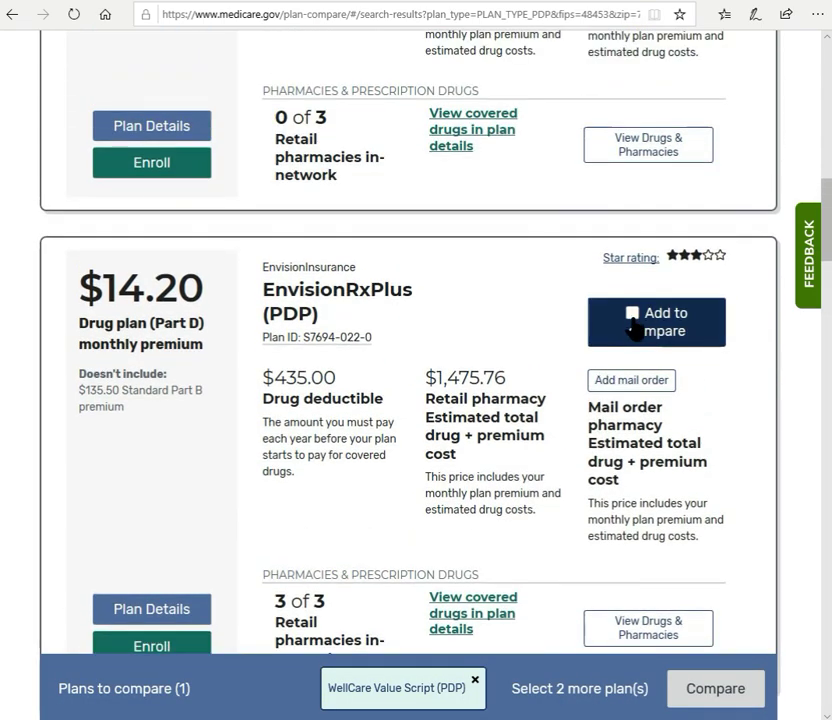
scroll(630, 322, up, 10)
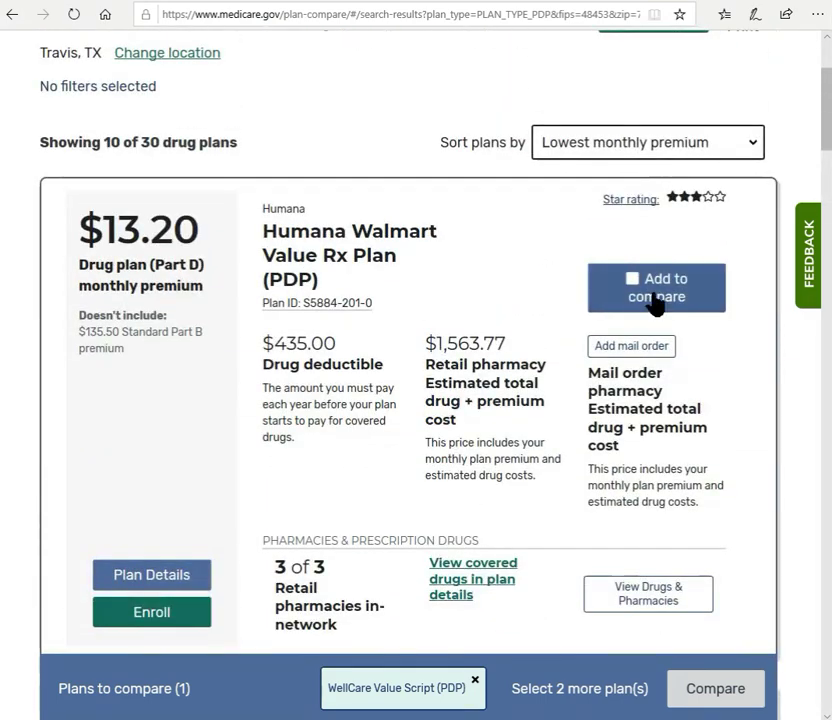
click(636, 288)
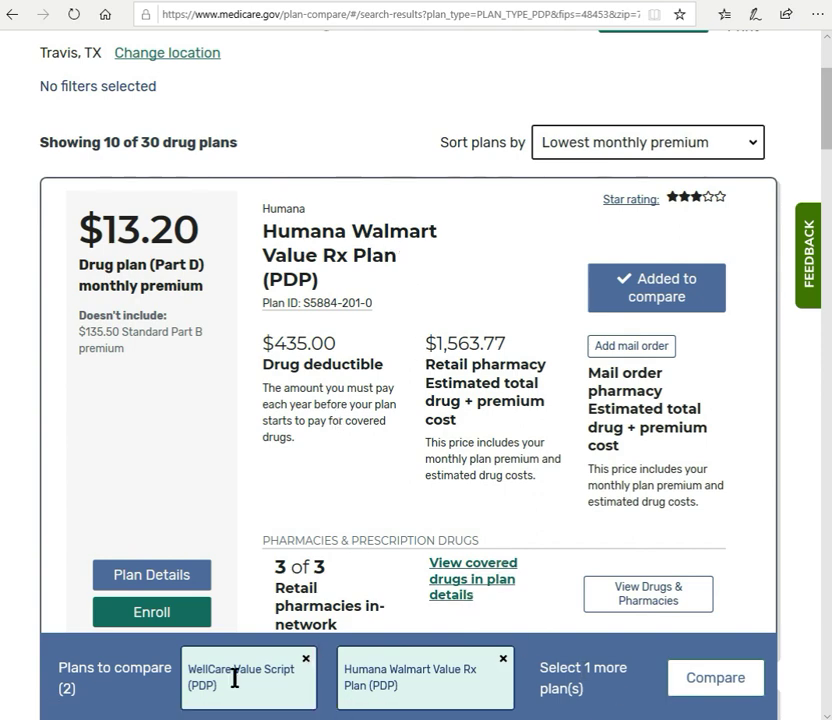
Compare the two selected plans' premiums, deductibles, number of drugs covered and estimated yearly drug costs at each pharmacy
click(714, 679)
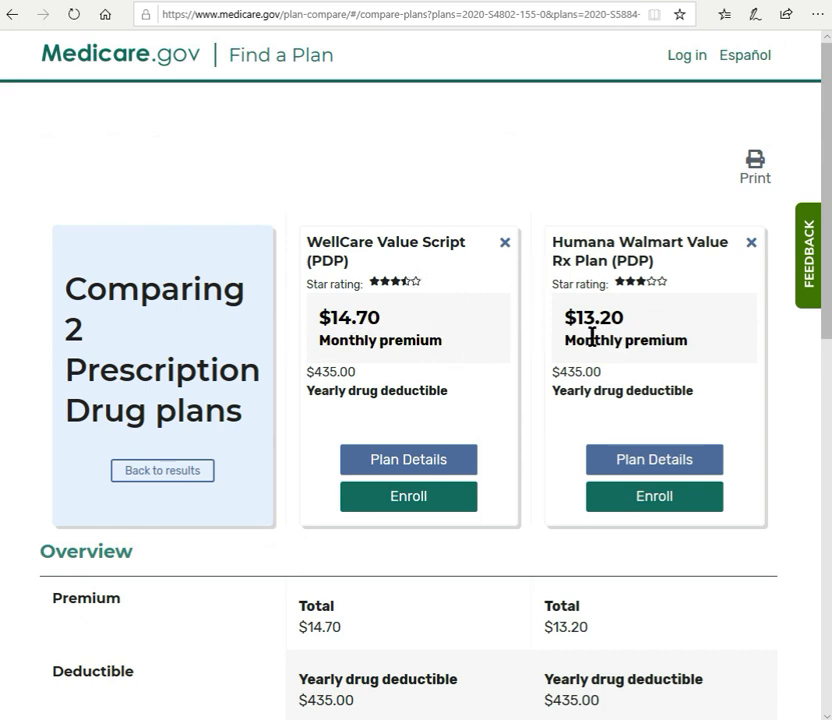
scroll(590, 337, down, 4)
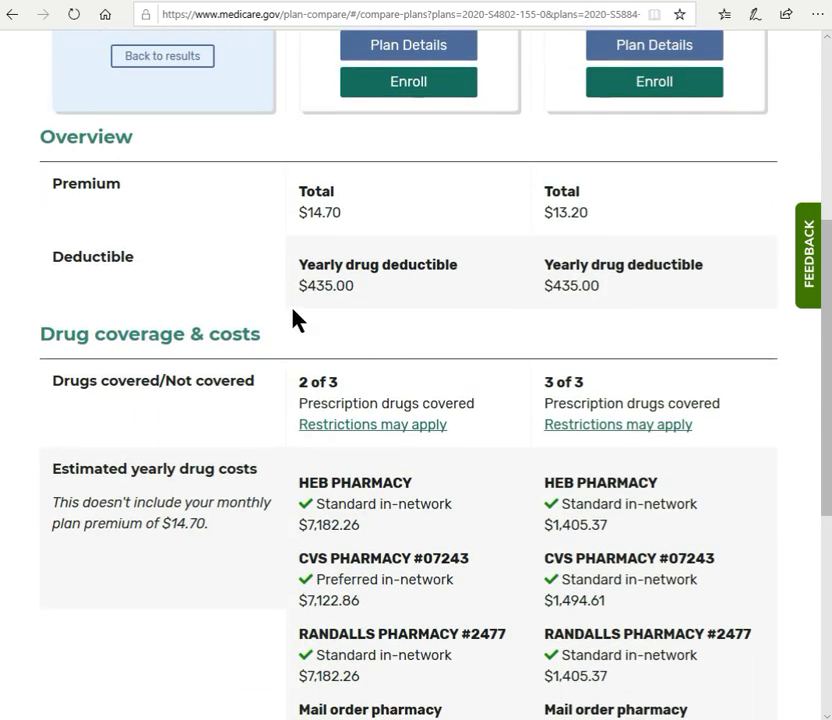
scroll(293, 320, down, 1)
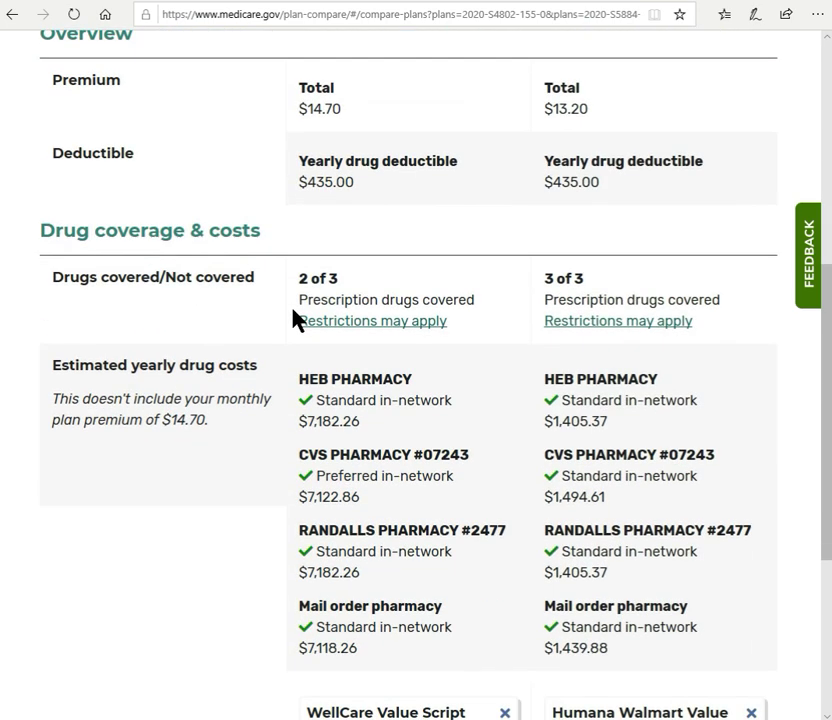
scroll(296, 318, up, 1)
scroll(589, 241, up, 4)
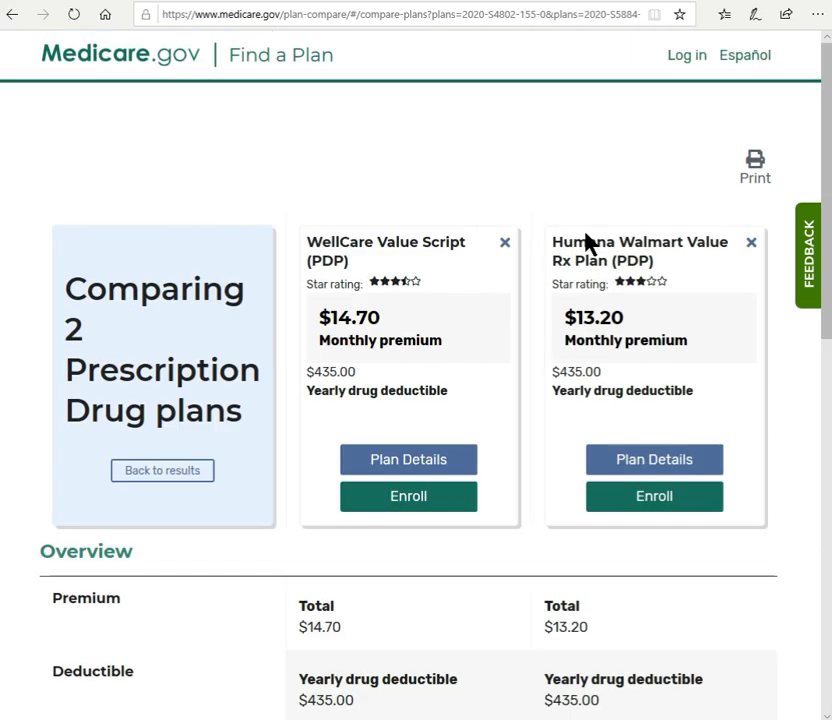
scroll(594, 325, down, 9)
scroll(594, 330, up, 3)
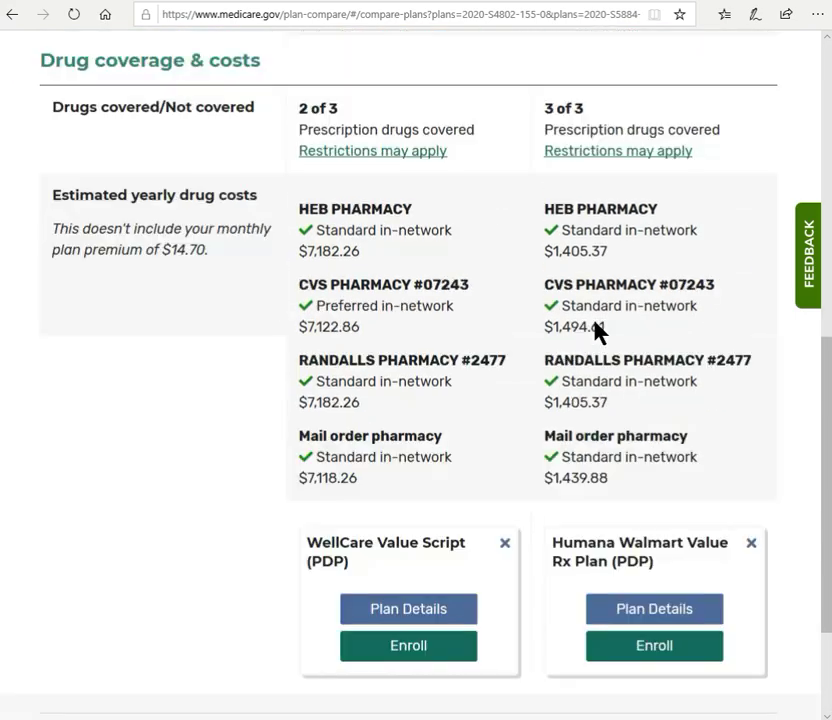
scroll(399, 316, up, 3)
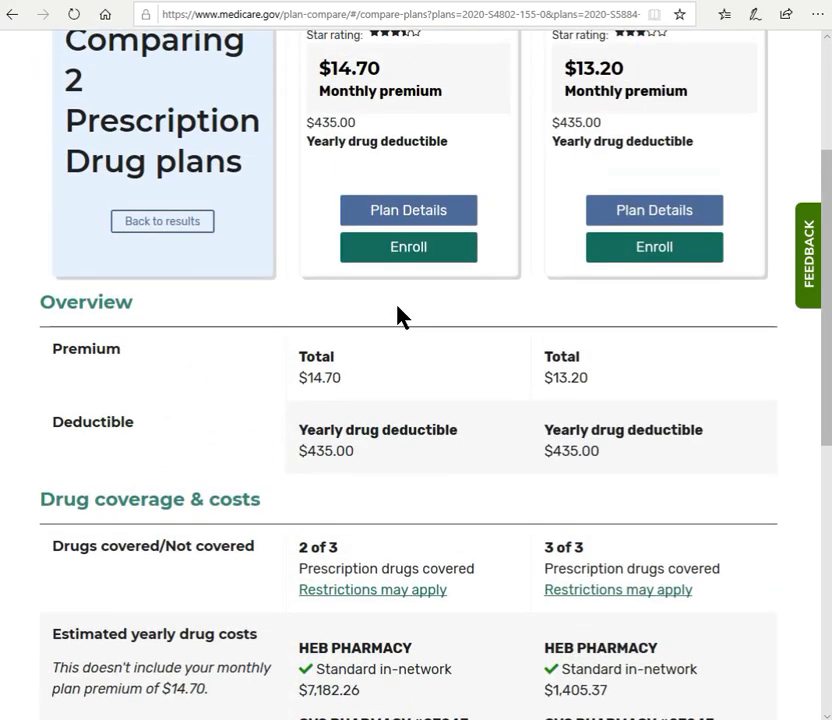
scroll(398, 316, down, 3)
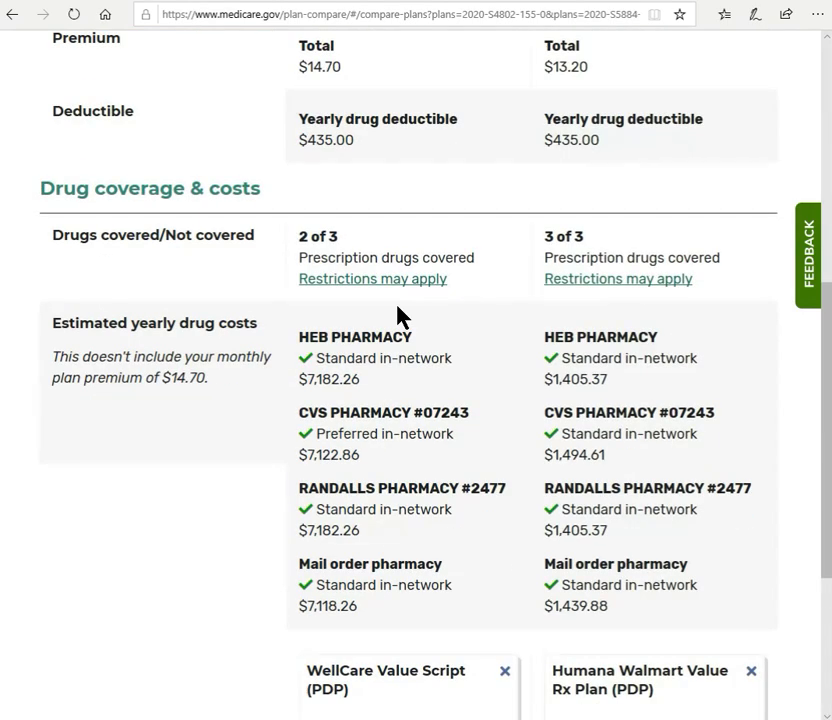
scroll(398, 316, down, 3)
scroll(398, 320, up, 5)
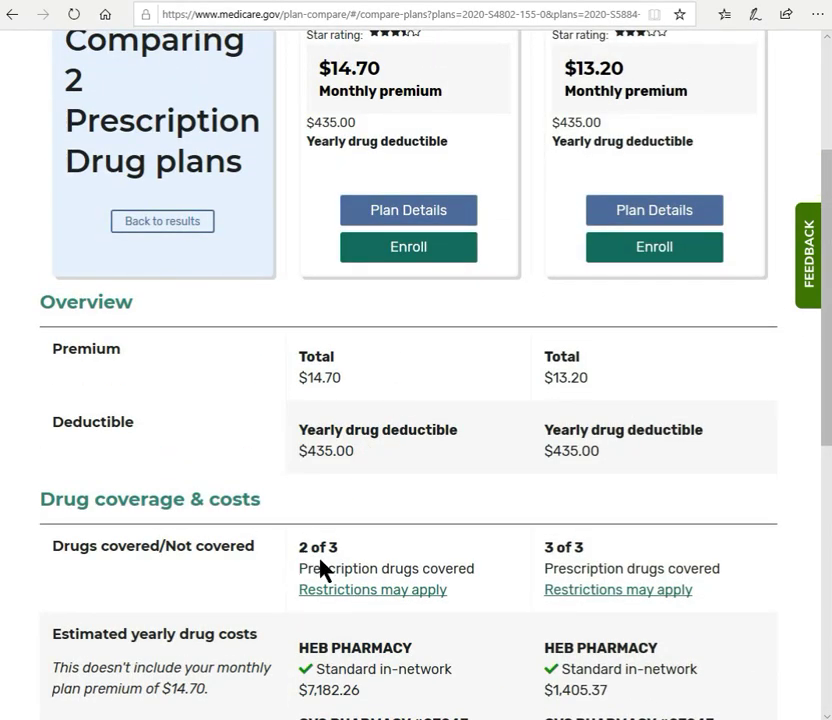
scroll(322, 568, up, 2)
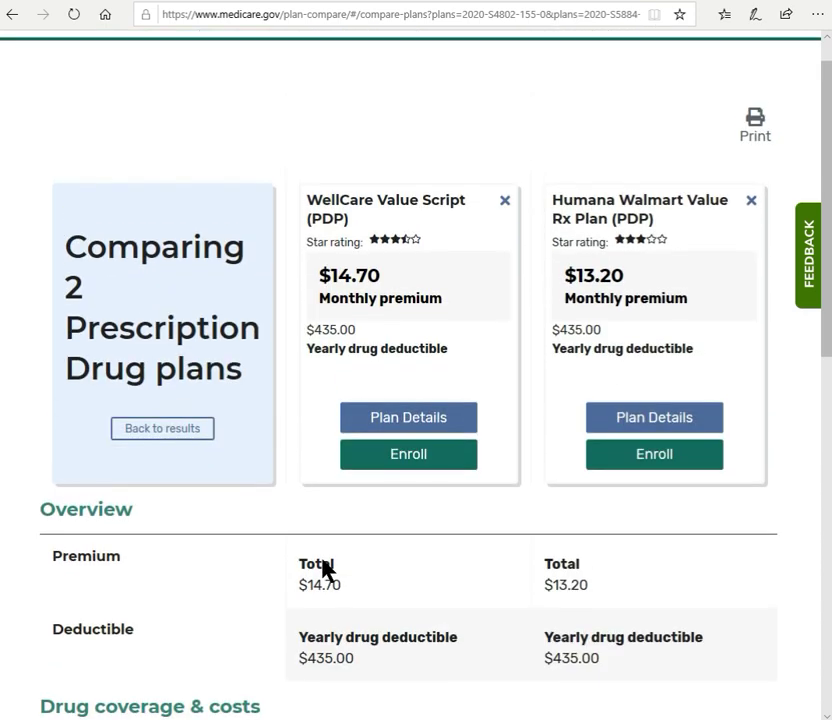
From the plan results, examine the WellCare Value Script plan's drug costs during coverage phases and return to the search results
click(206, 436)
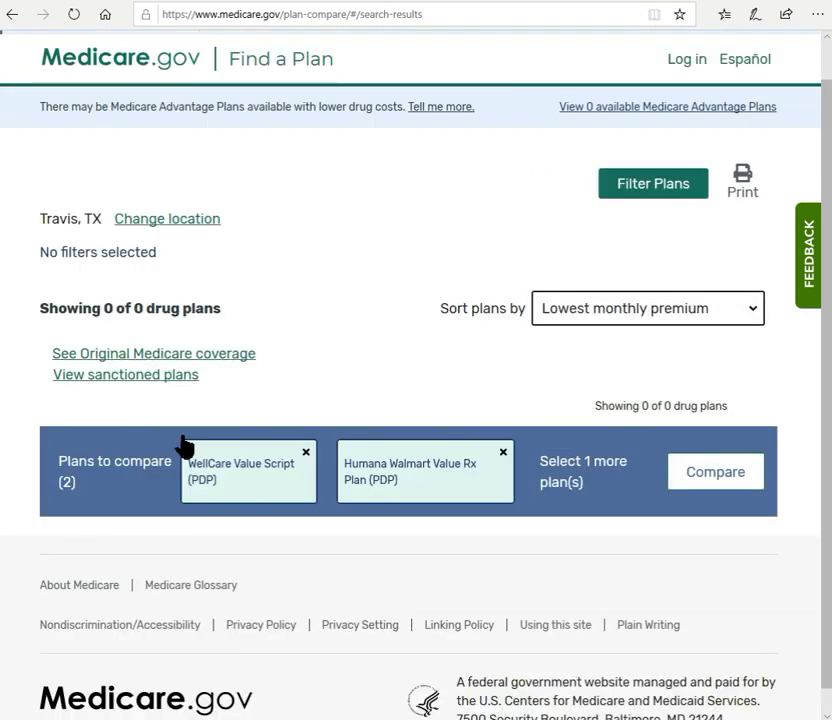
scroll(229, 443, down, 10)
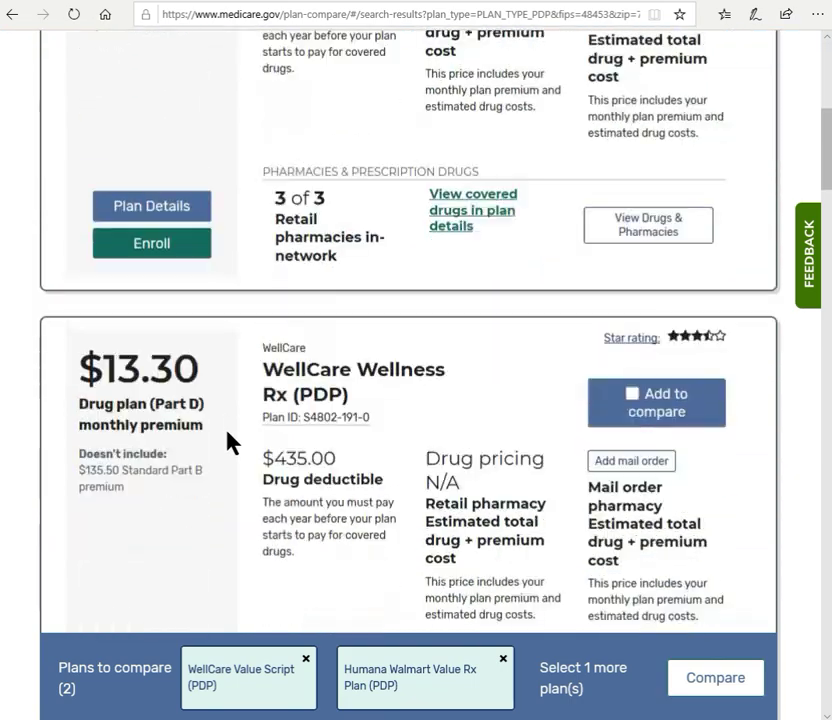
scroll(228, 440, up, 8)
scroll(225, 440, down, 3)
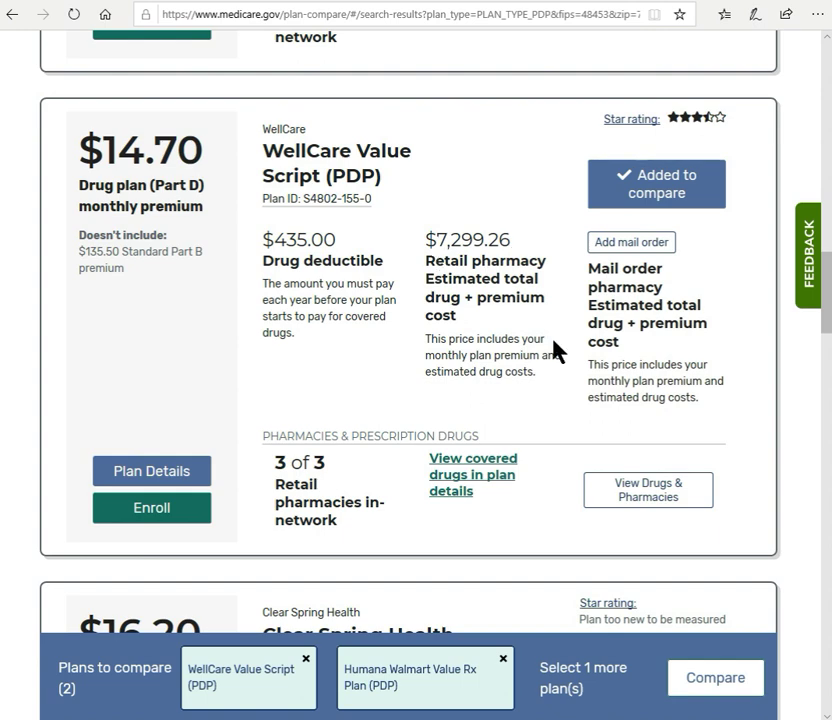
click(627, 500)
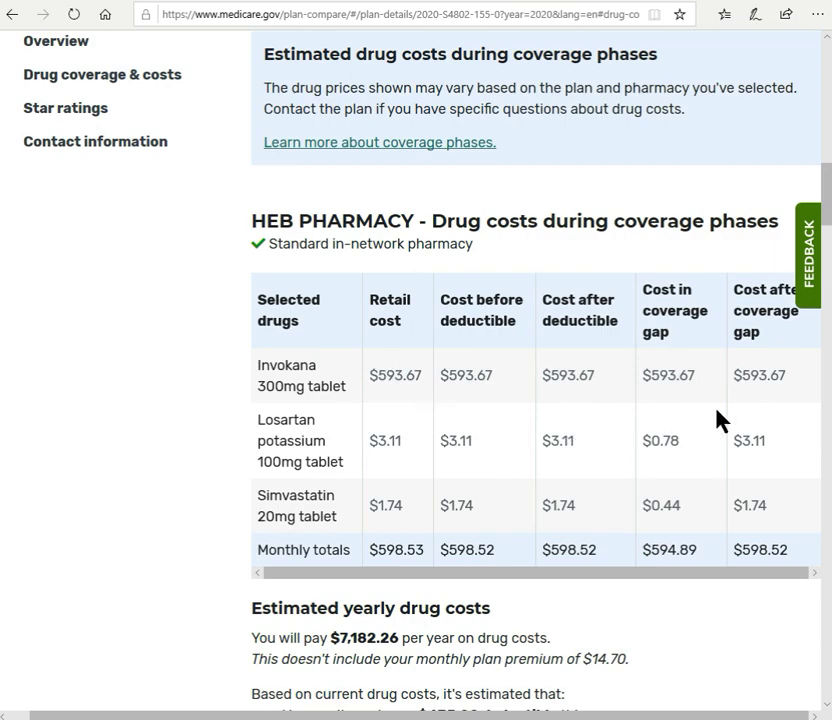
scroll(767, 394, up, 12)
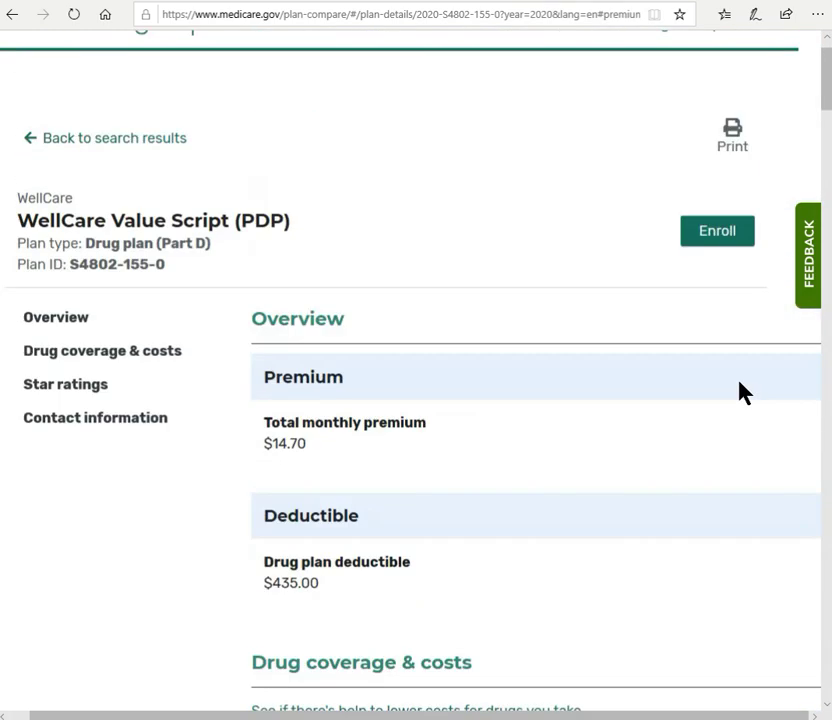
click(30, 175)
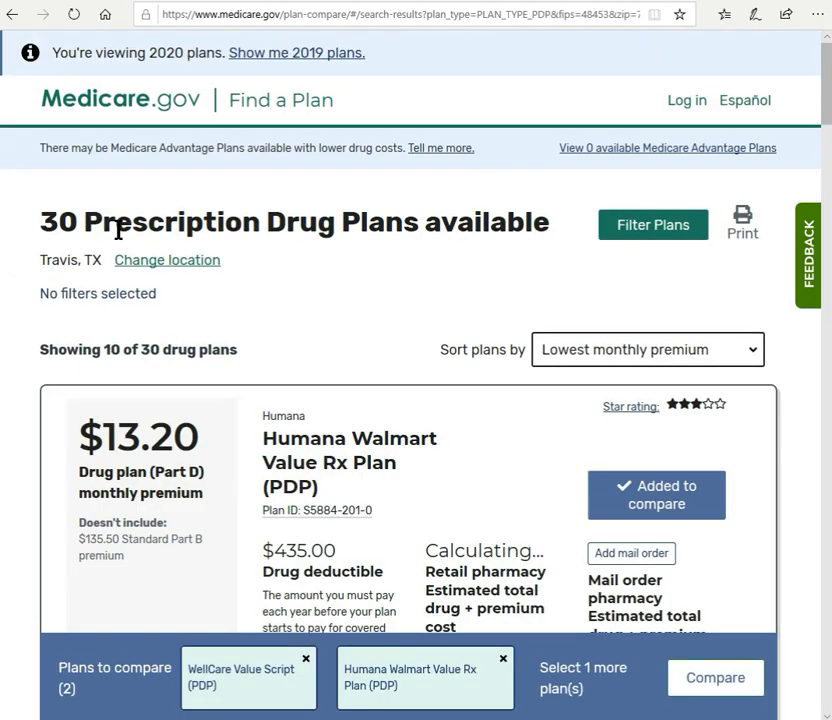
Examine the Humana Walmart Value Rx Plan's drug costs during coverage phases at HEB Pharmacy and return to the search results
scroll(446, 492, down, 3)
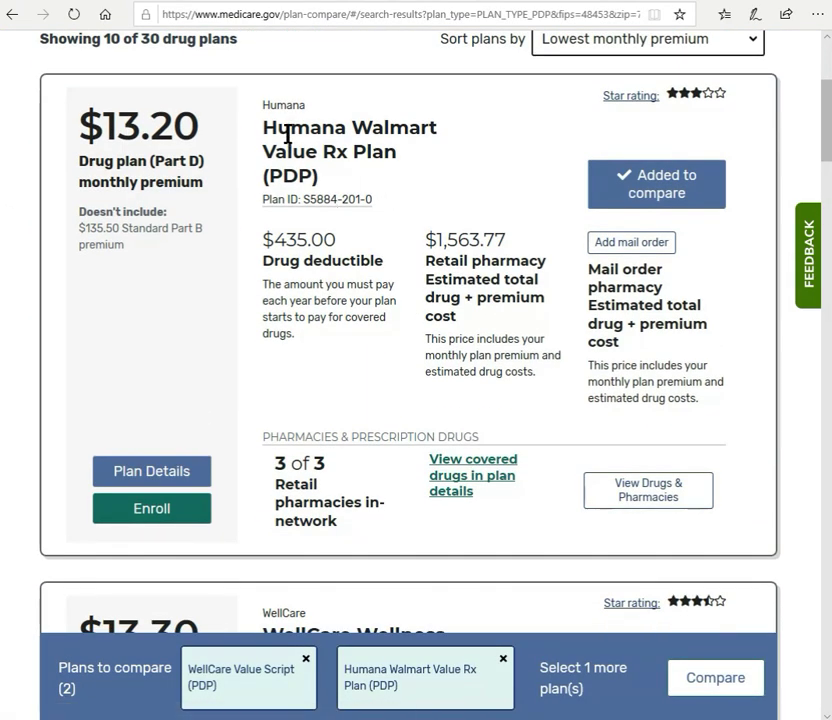
click(644, 500)
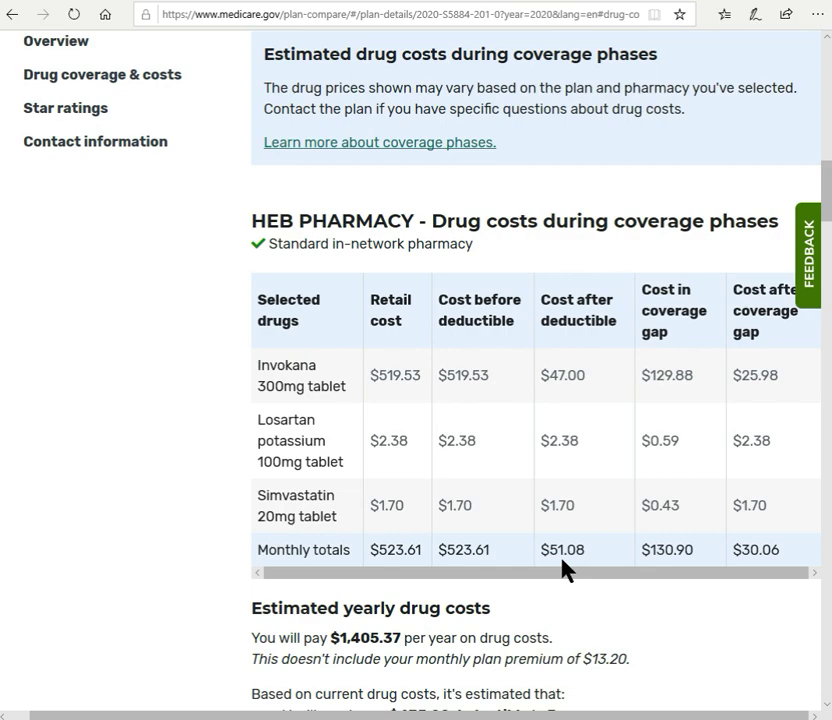
scroll(564, 569, up, 3)
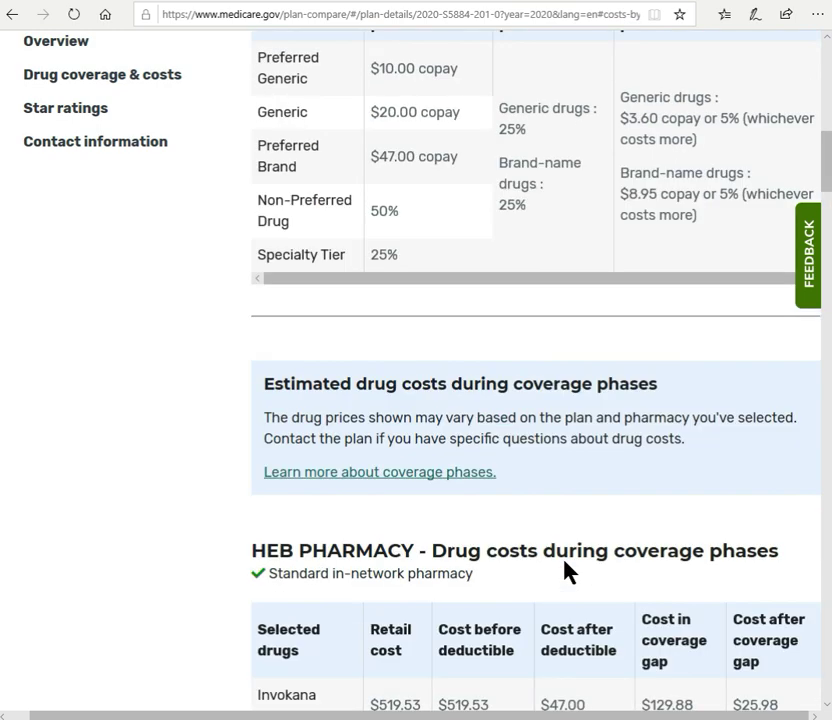
scroll(564, 569, up, 10)
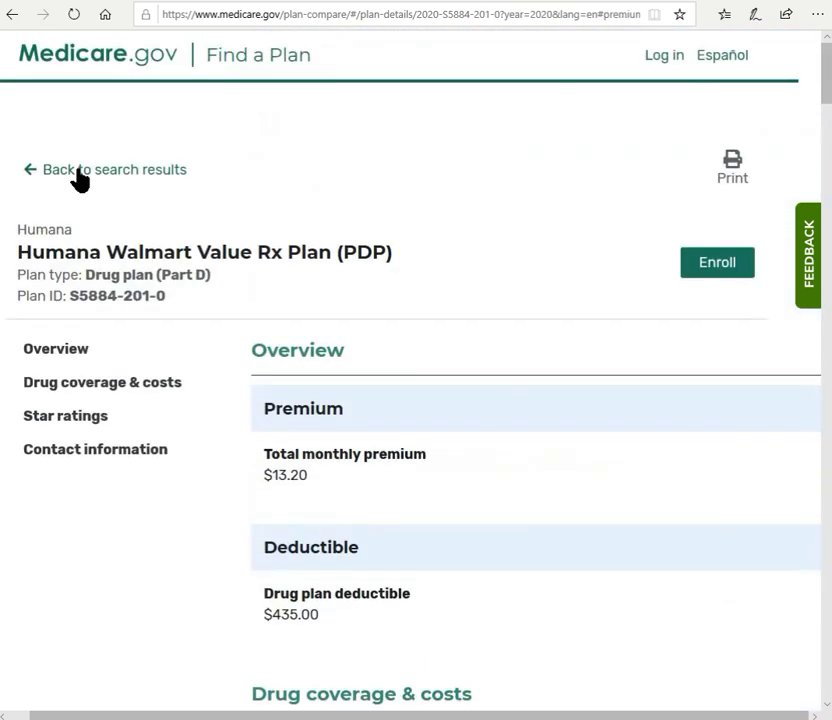
click(37, 179)
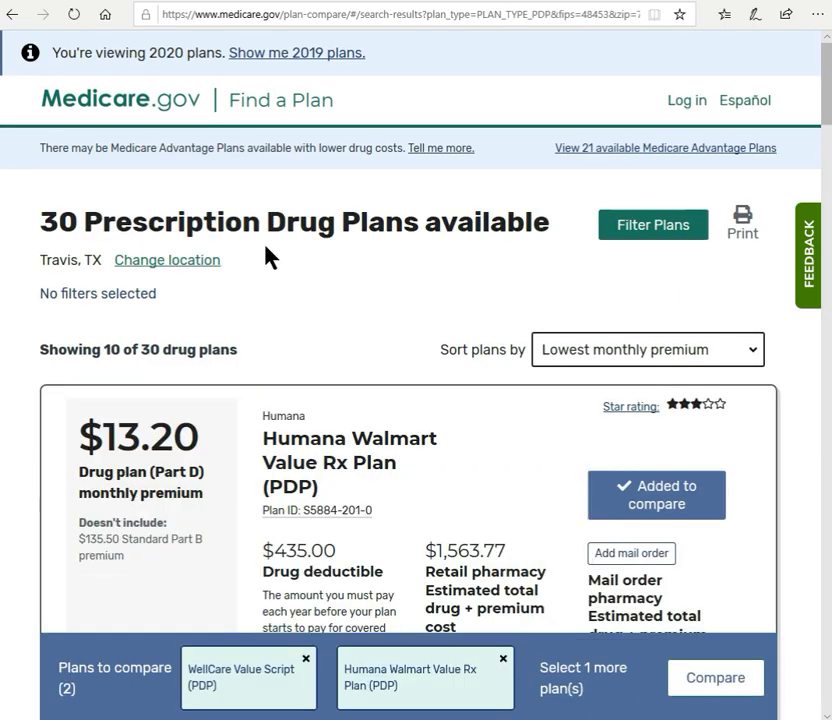
Review the listed drug plans' monthly premiums, deductibles, estimated total costs and in-network pharmacies in the search results
scroll(266, 248, down, 9)
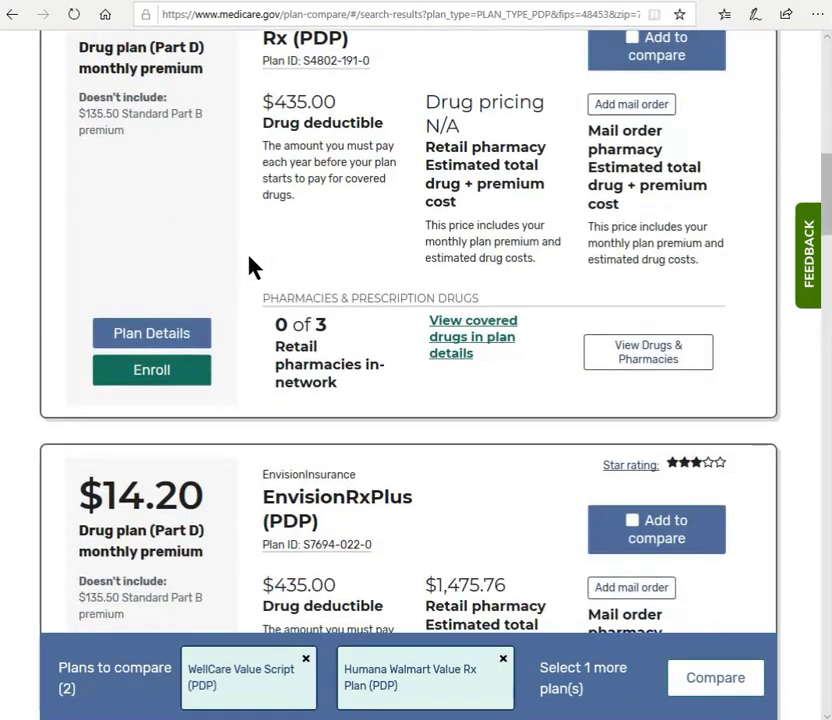
scroll(256, 269, up, 8)
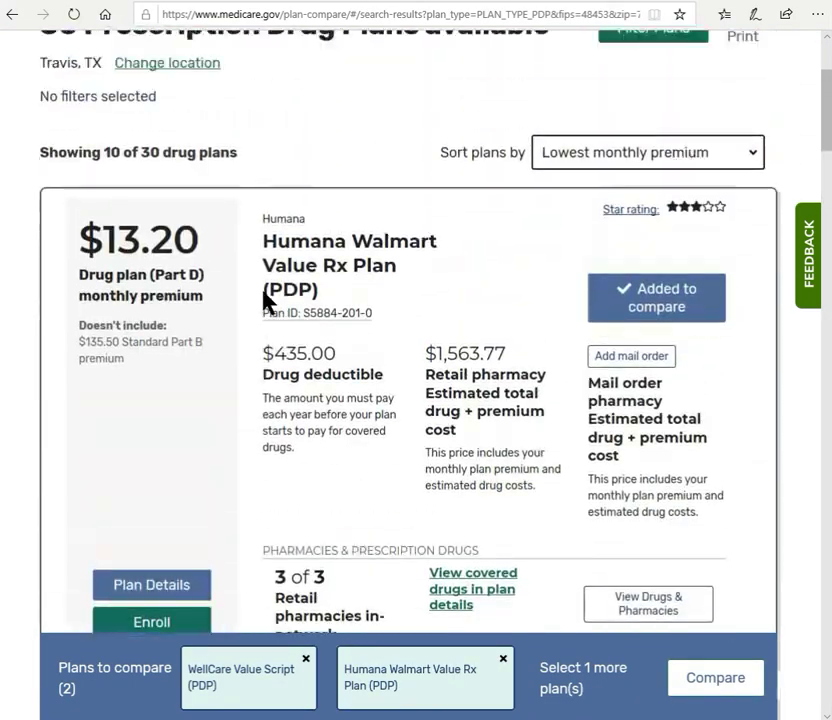
scroll(263, 291, up, 2)
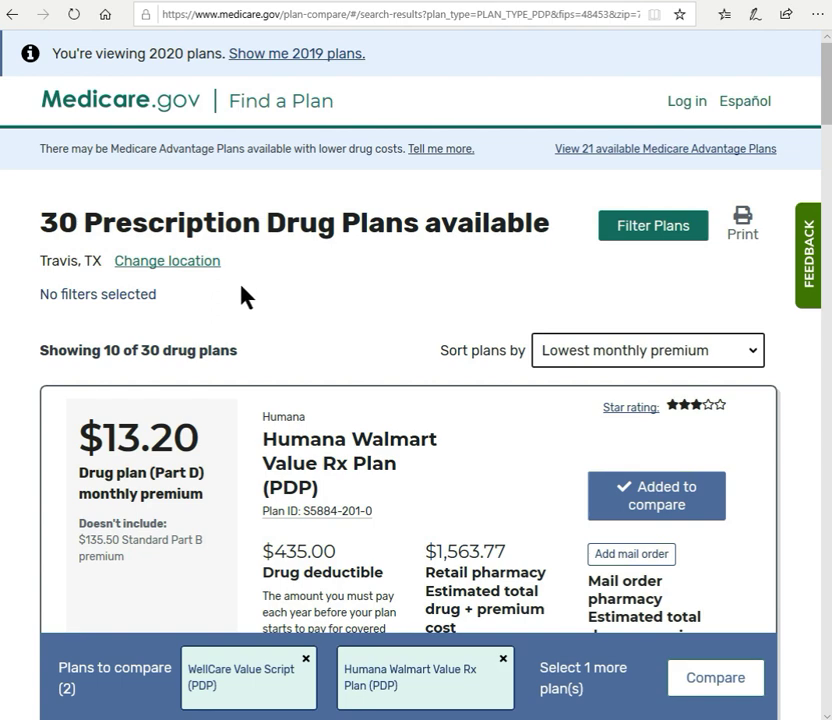
scroll(244, 295, down, 2)
scroll(245, 297, down, 1)
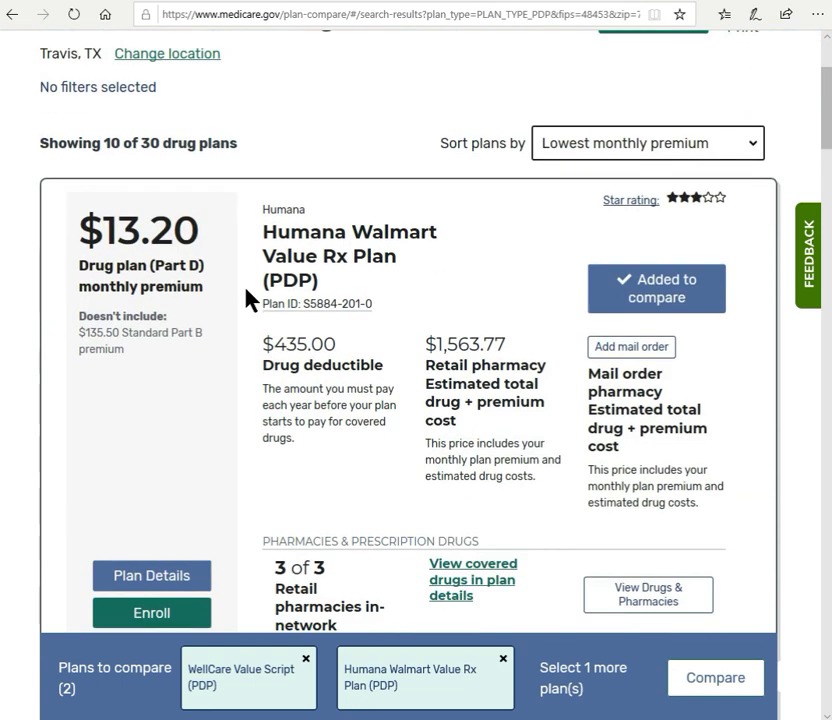
scroll(247, 298, down, 3)
scroll(247, 298, up, 4)
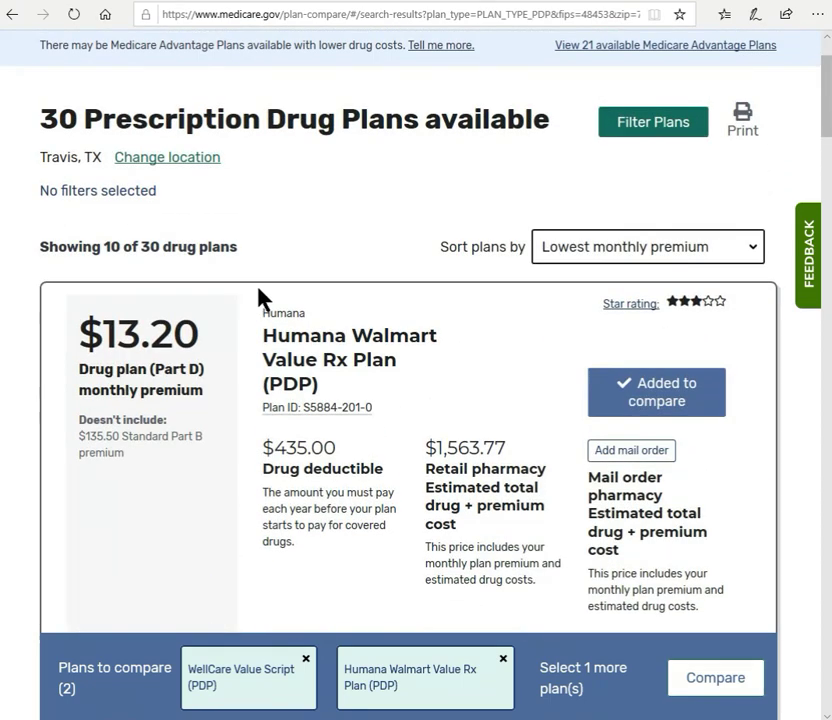
scroll(310, 340, down, 3)
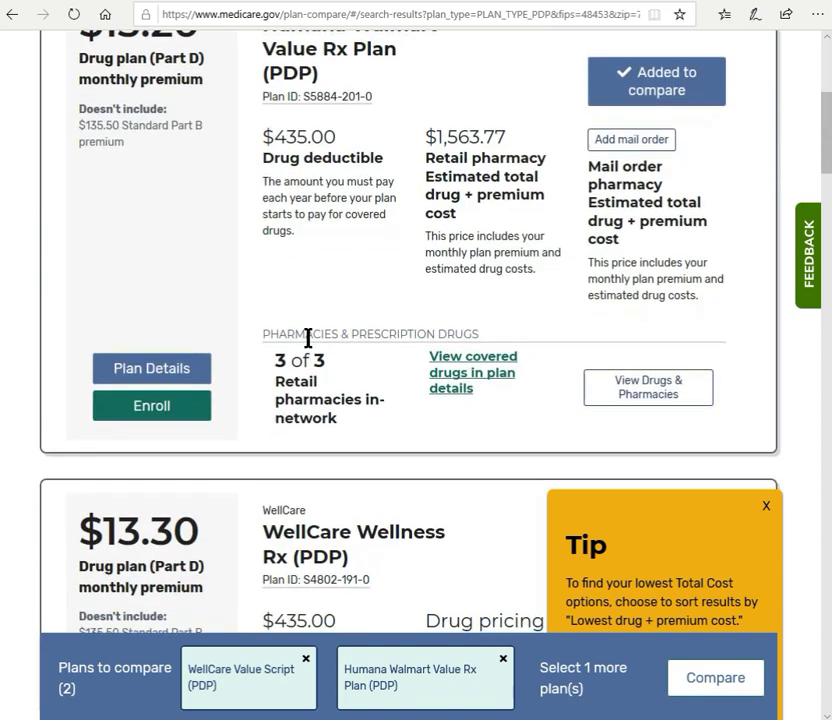
scroll(308, 340, up, 4)
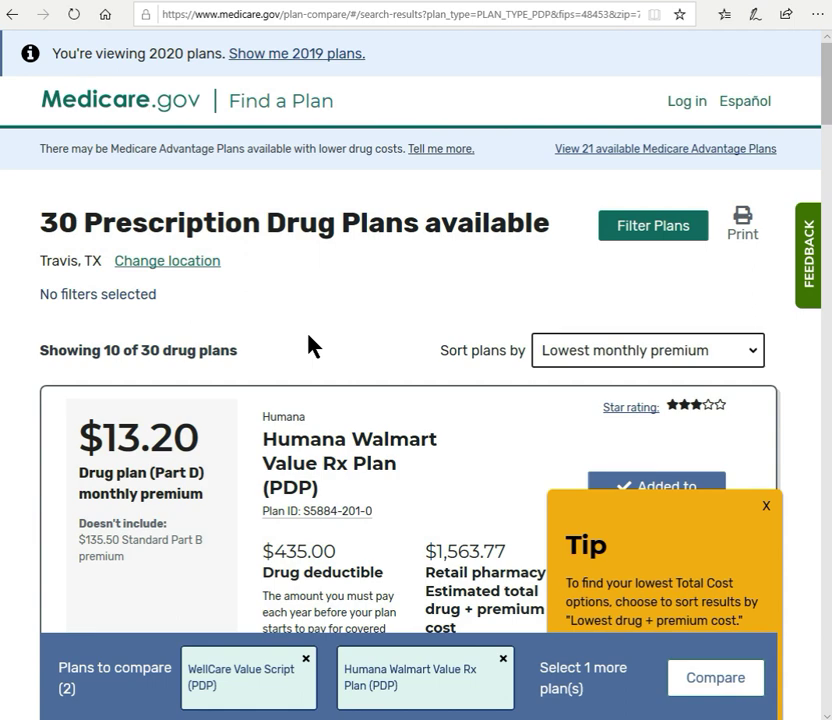
Check what information is needed to enroll in the Humana Walmart Value Rx Plan, then go back without starting enrollment
scroll(308, 345, down, 3)
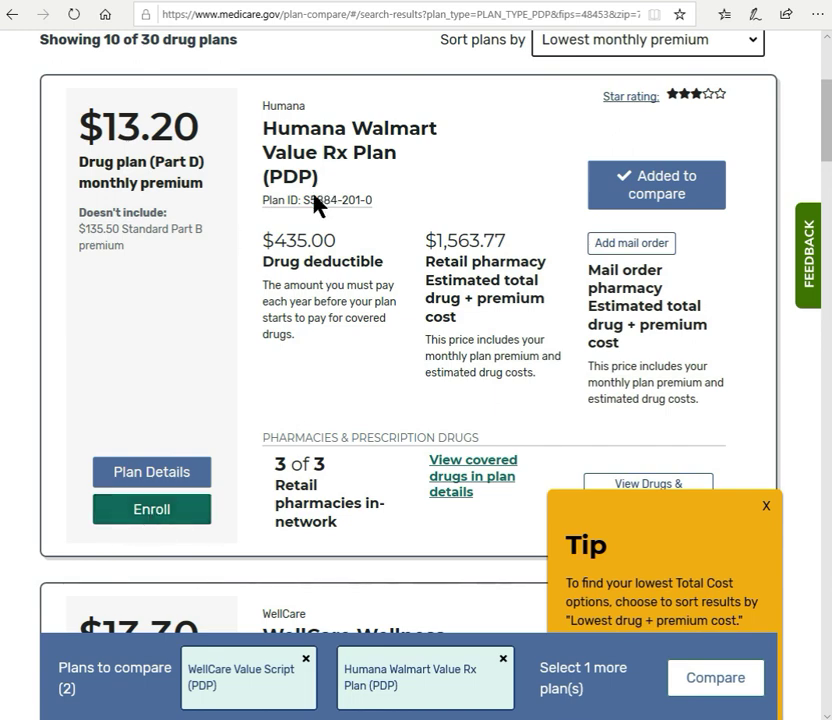
click(154, 512)
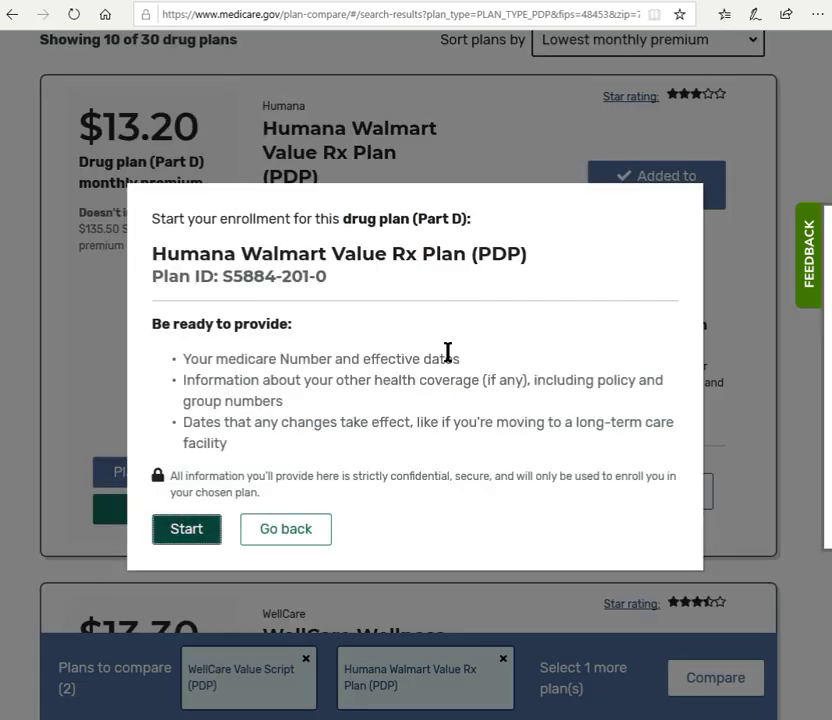
click(285, 531)
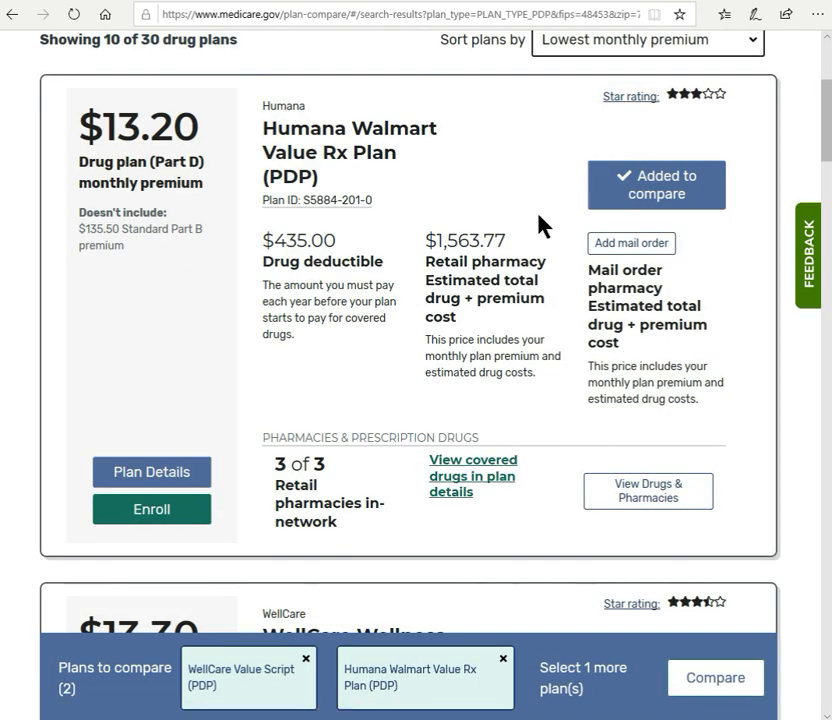
scroll(453, 300, up, 3)
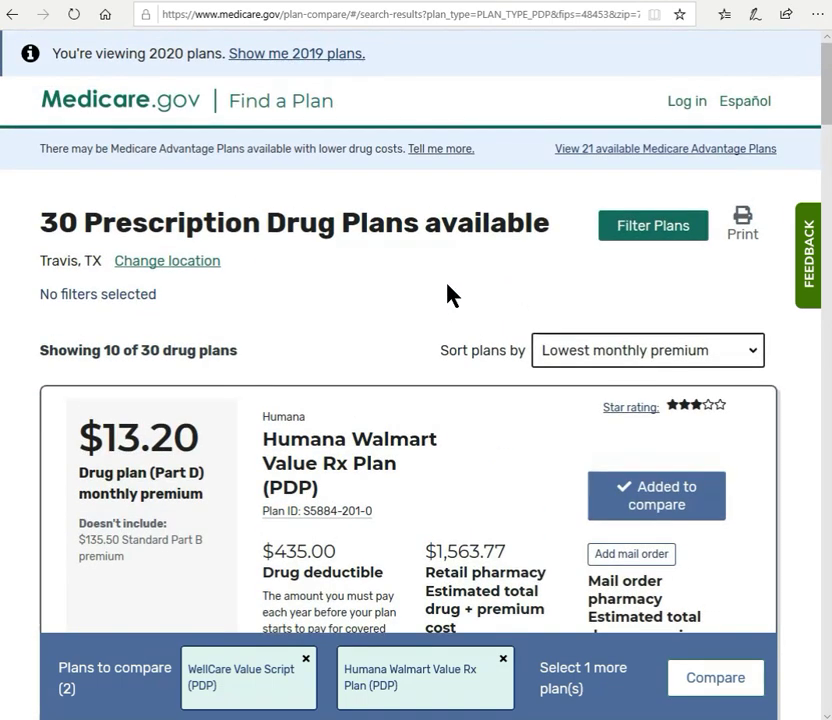